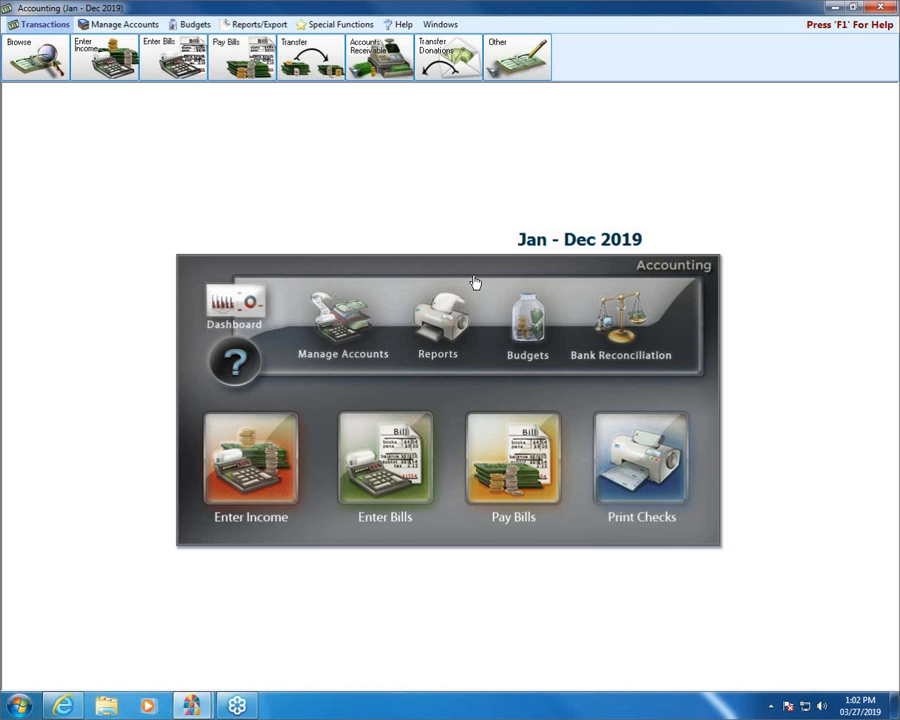
Start entering a new bill and select American Electric Power as the vendor.
click(367, 494)
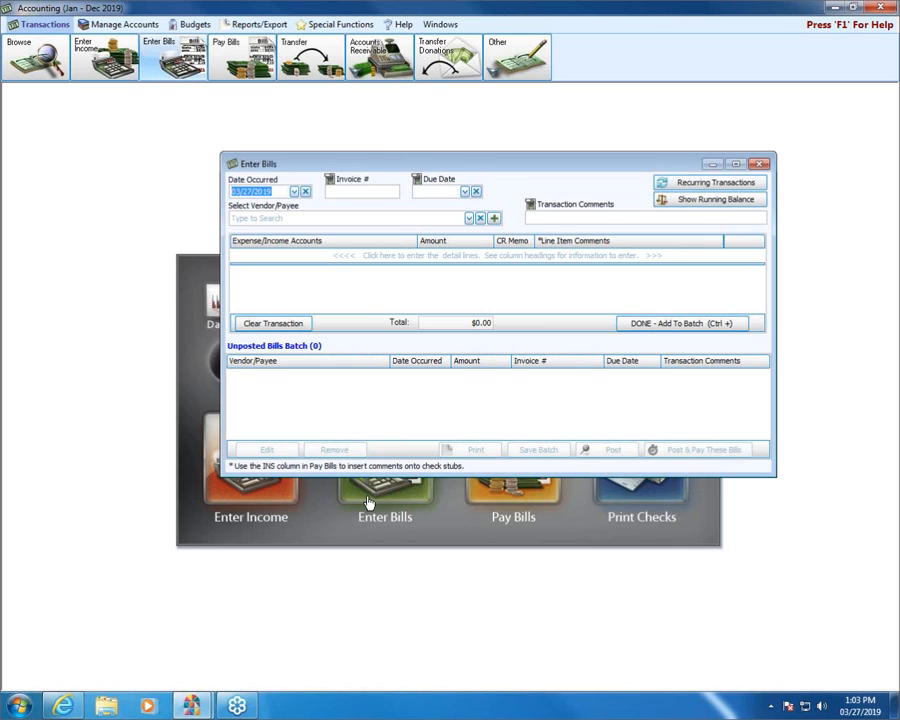
drag(438, 164, 393, 200)
click(370, 252)
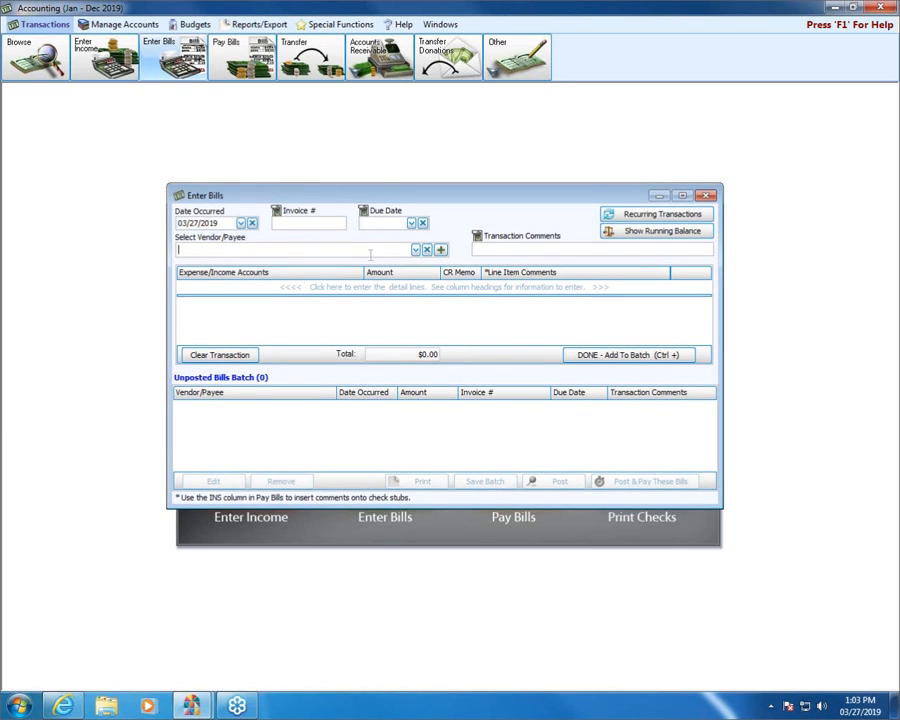
text(n)
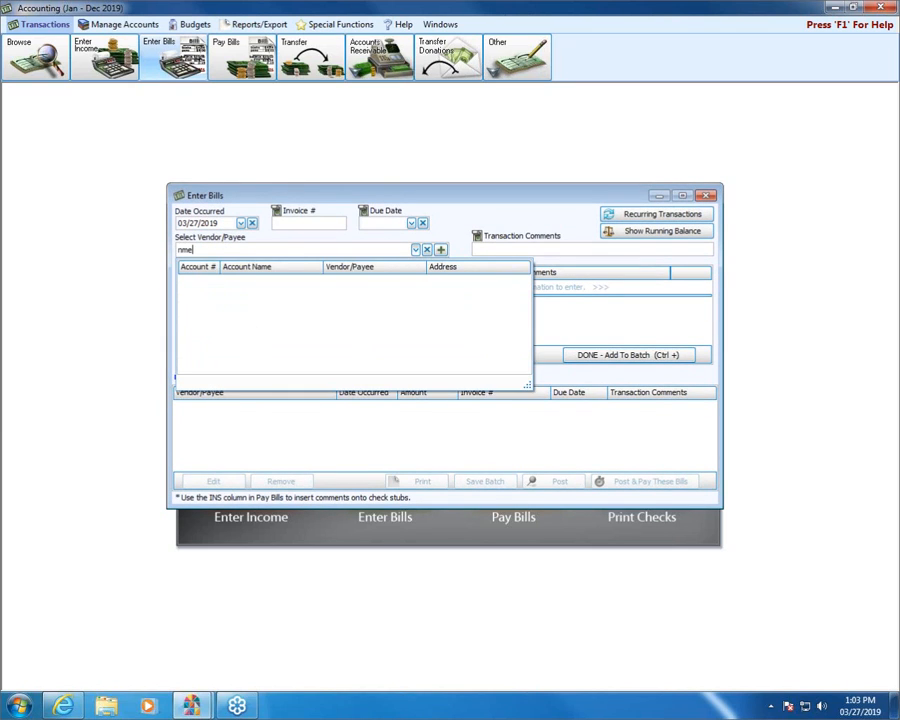
key(BackSpace)
text(Amer)
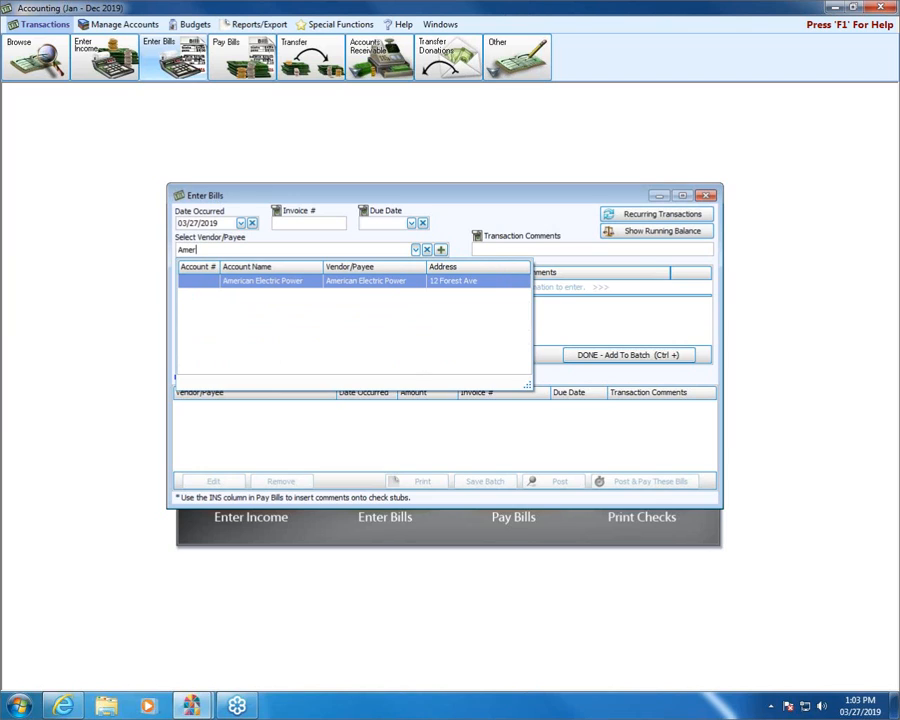
key(Return)
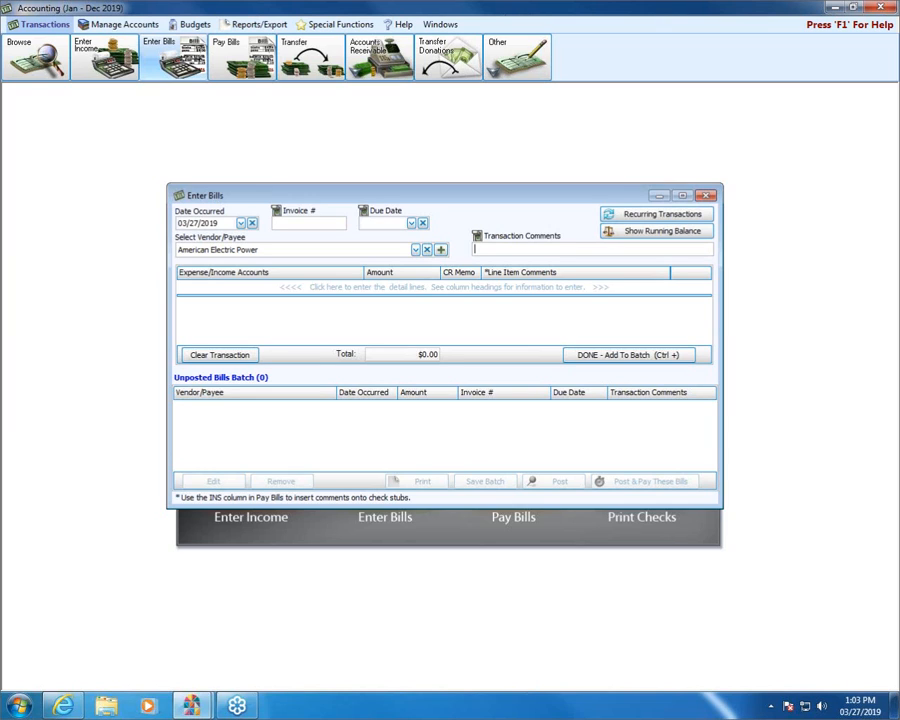
Add a detail line charging 678.90 to the Electric expense account.
click(309, 287)
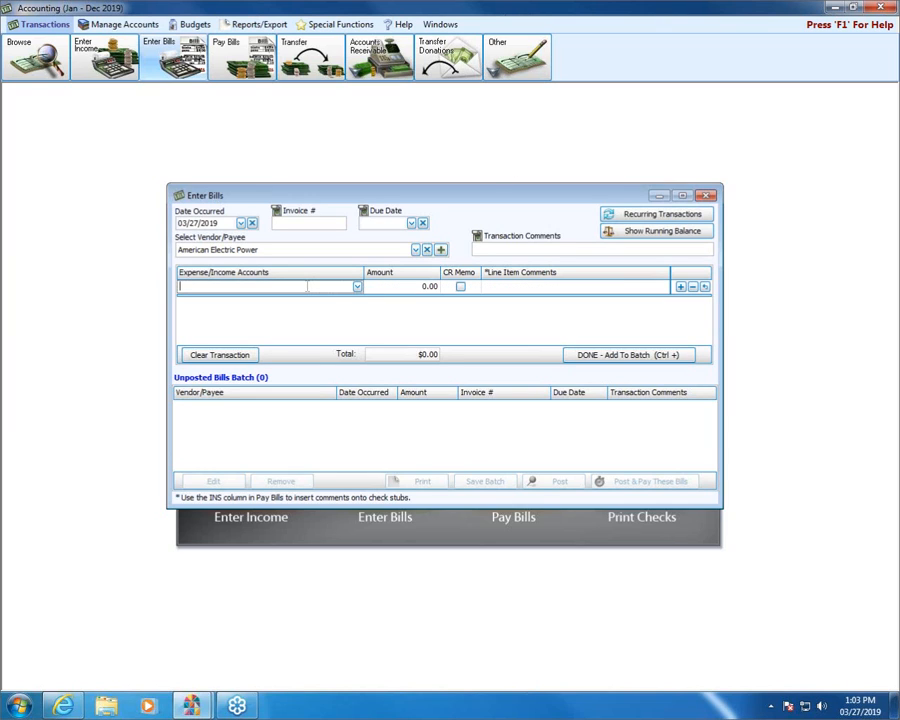
text(elec)
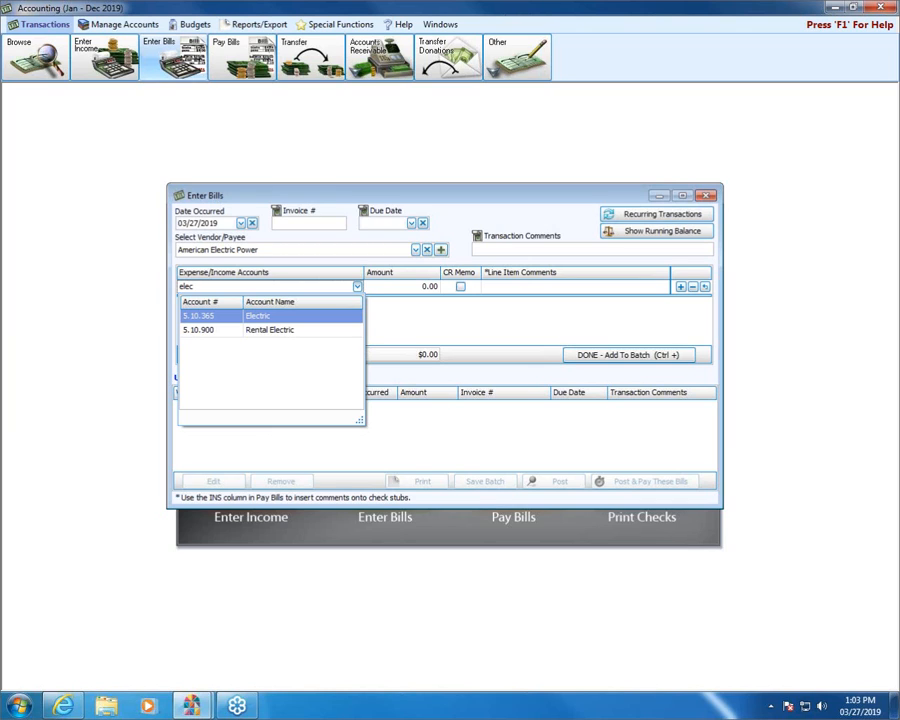
key(Tab)
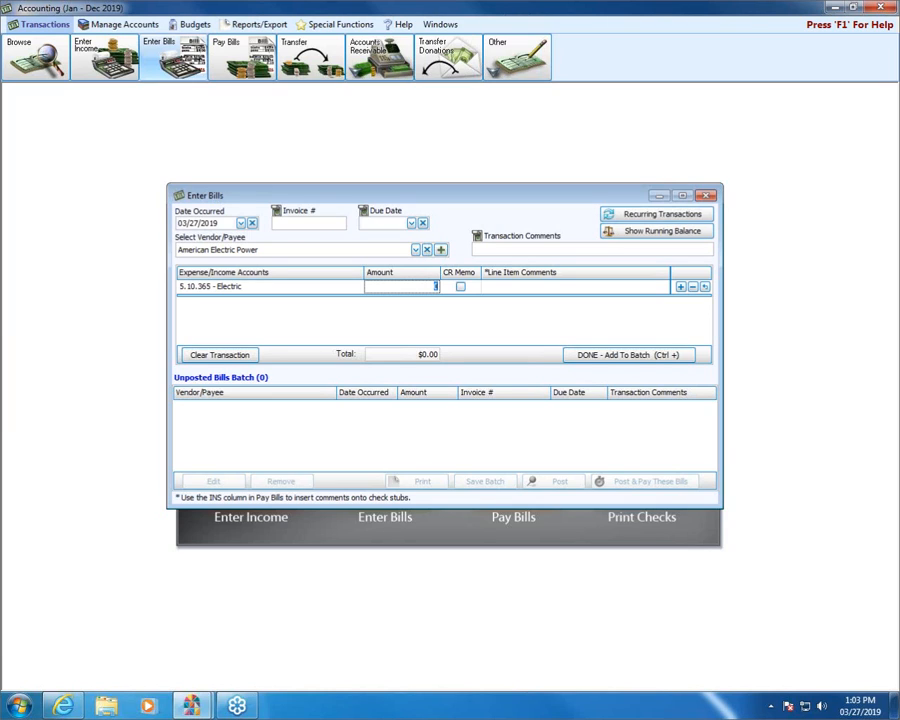
text(678.90)
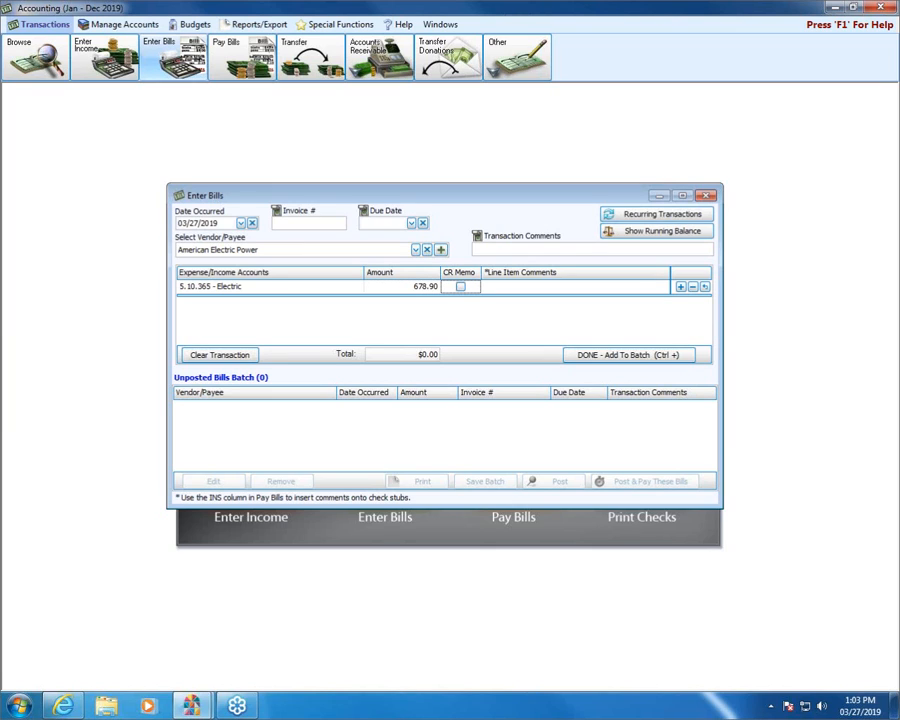
key(Tab)
key(Tab)
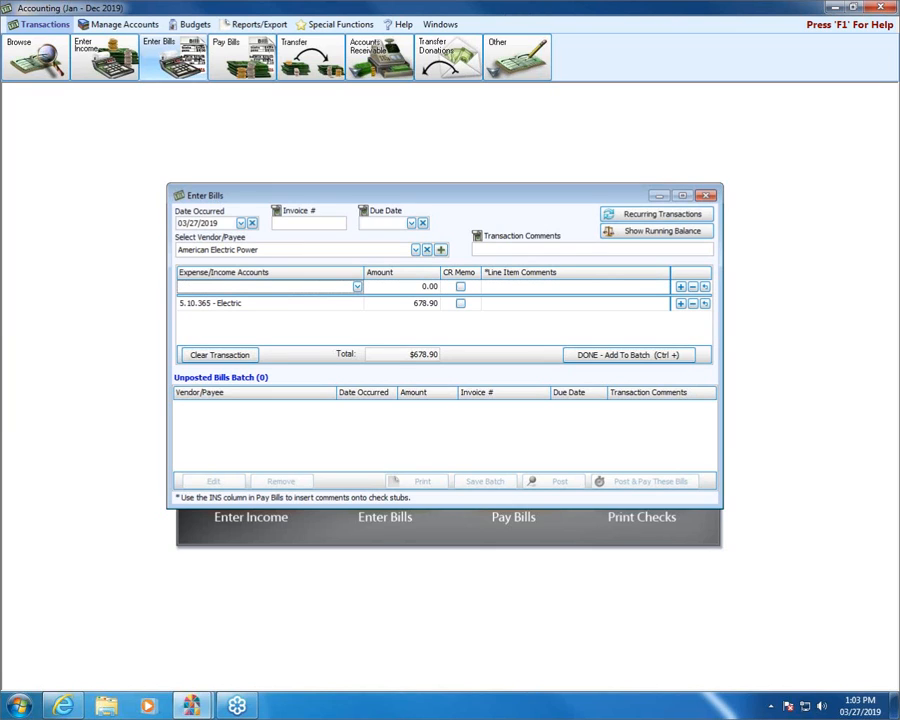
Add a second detail line of 123.45 for the Rental Electric account and add the bill to the batch.
text(rental)
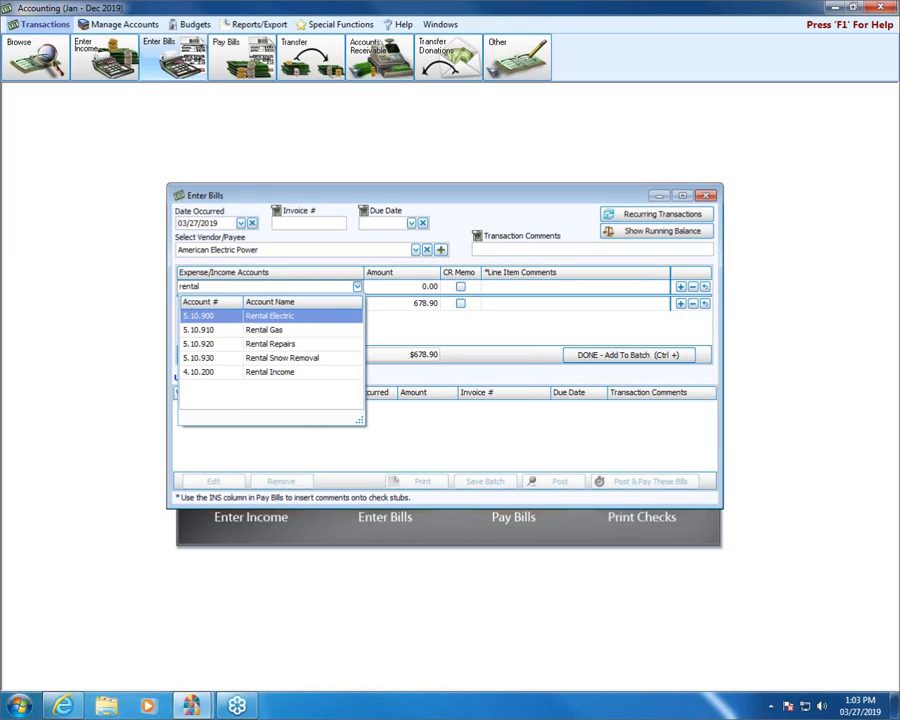
key(Tab)
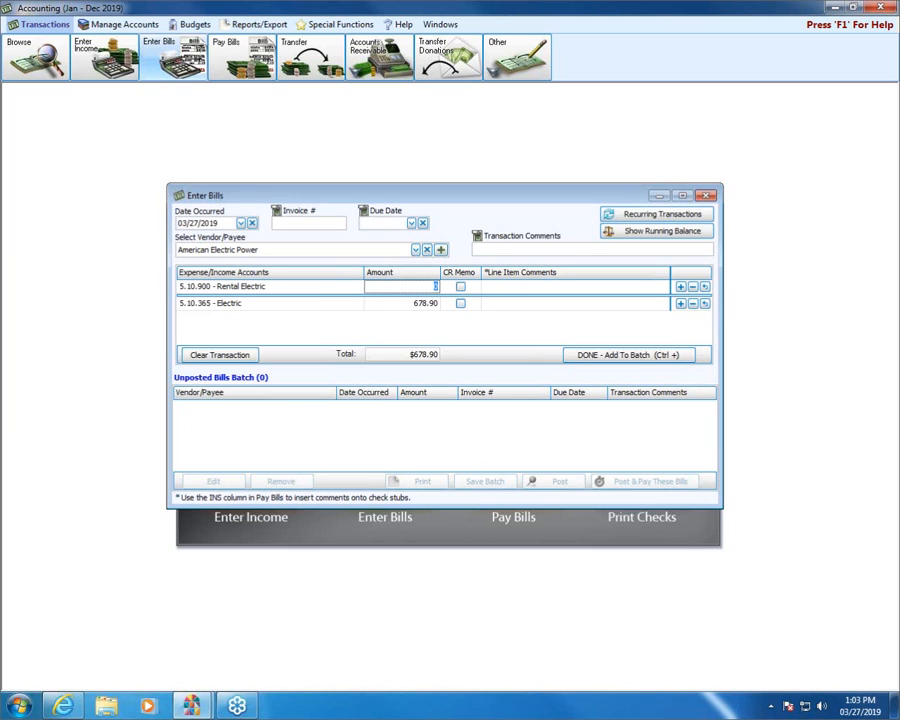
text(123.45)
click(639, 354)
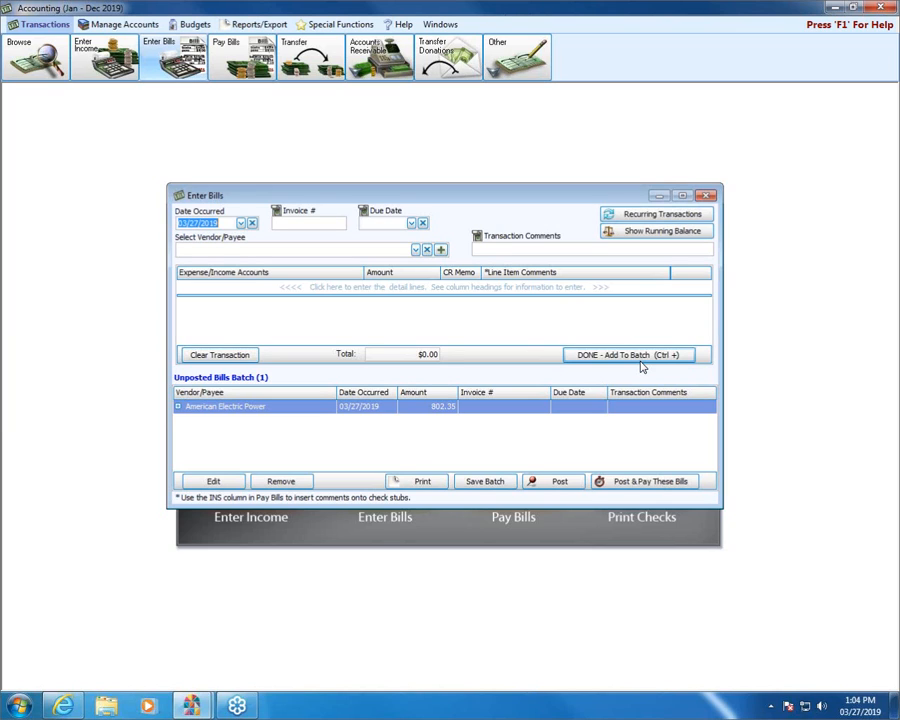
Reopen the batched American Electric Power bill, remove its Rental Electric line and return the bill to the batch.
double_click(365, 408)
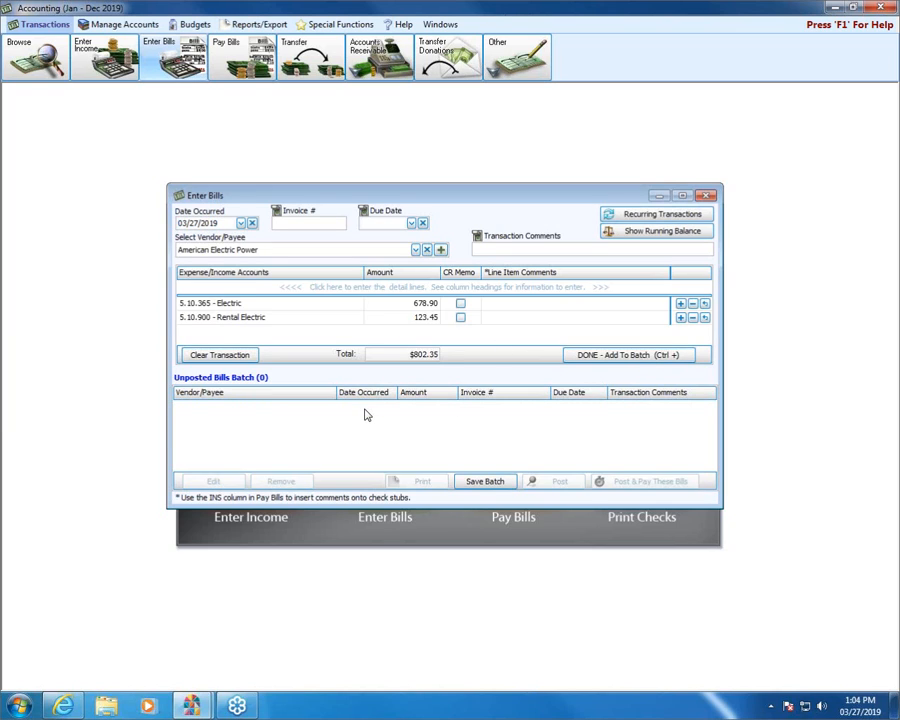
click(257, 316)
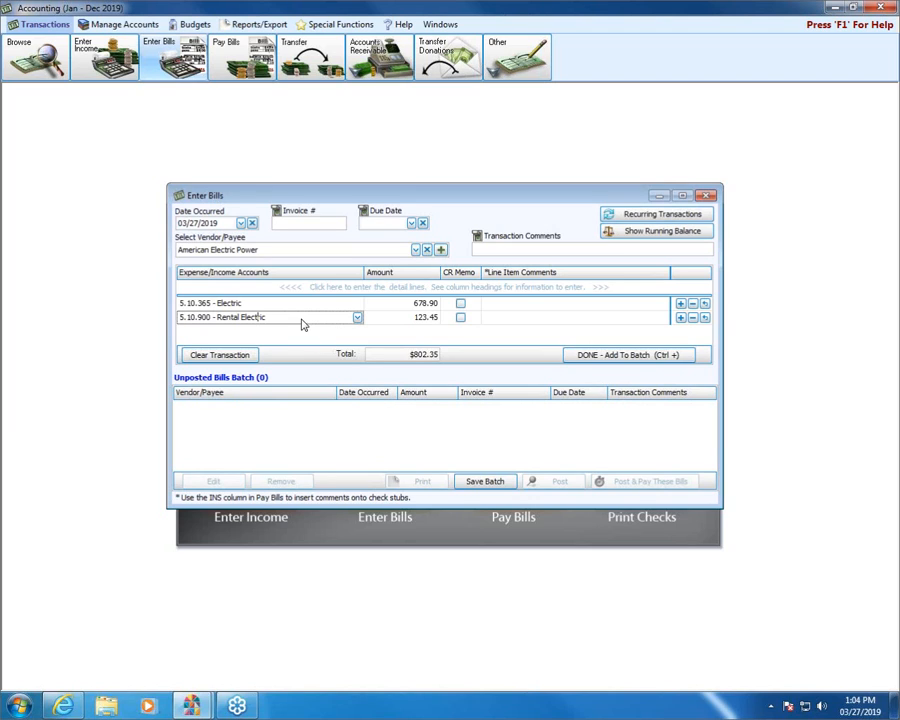
click(693, 317)
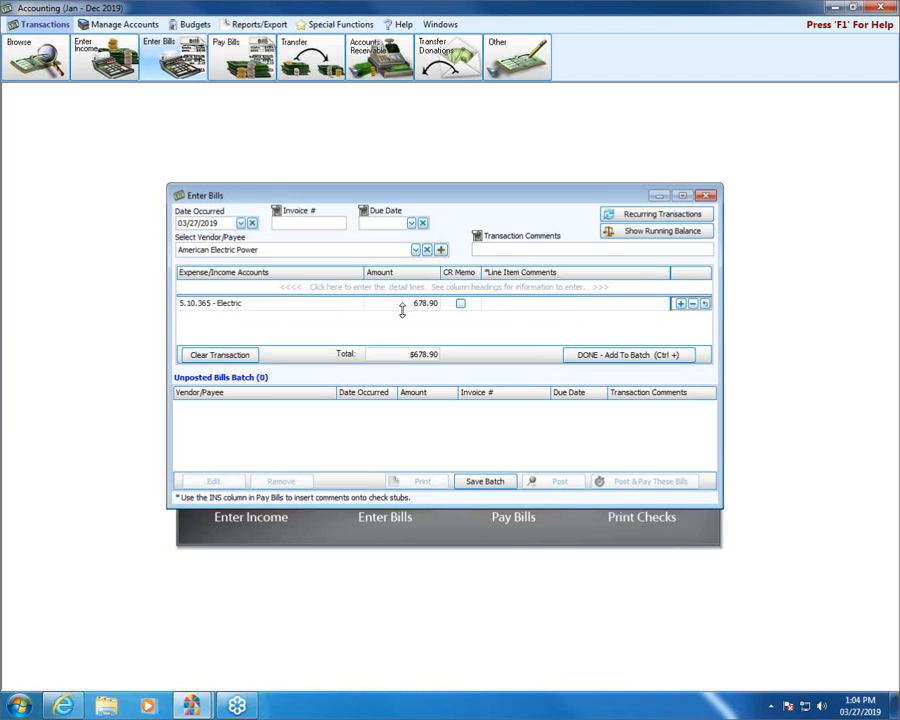
click(582, 356)
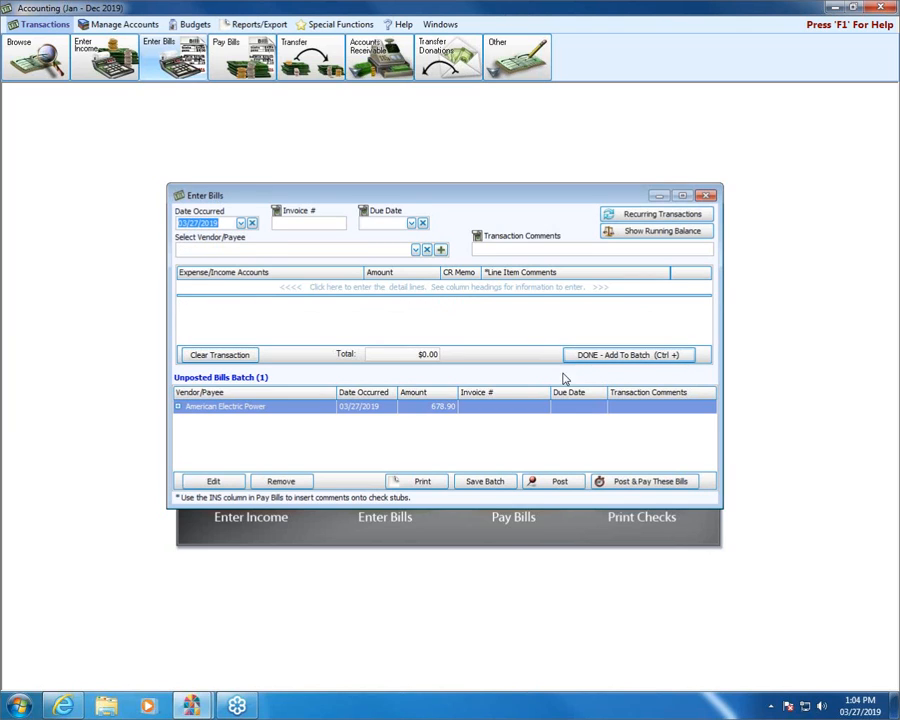
Enter a separate American Electric Power bill with a 123.45 detail line for the Rental Electric account.
click(298, 251)
text(ameri)
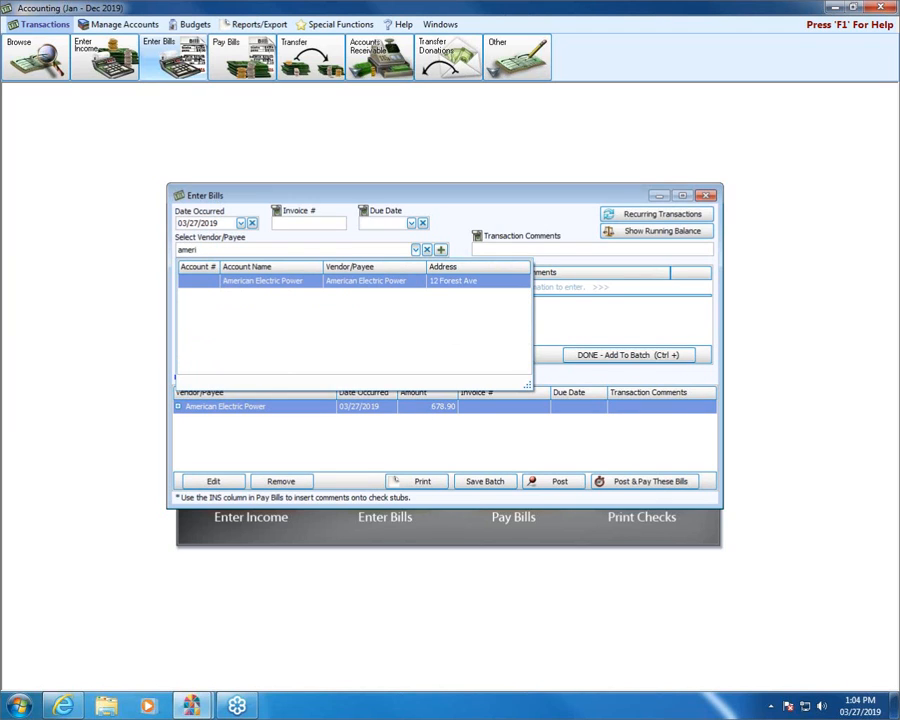
key(Tab)
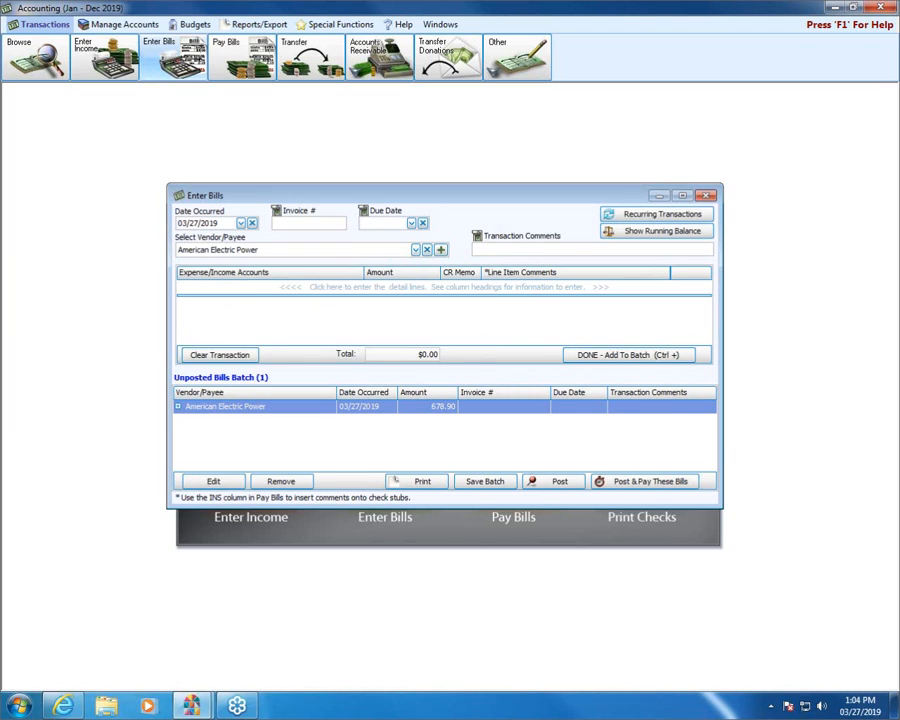
key(Tab)
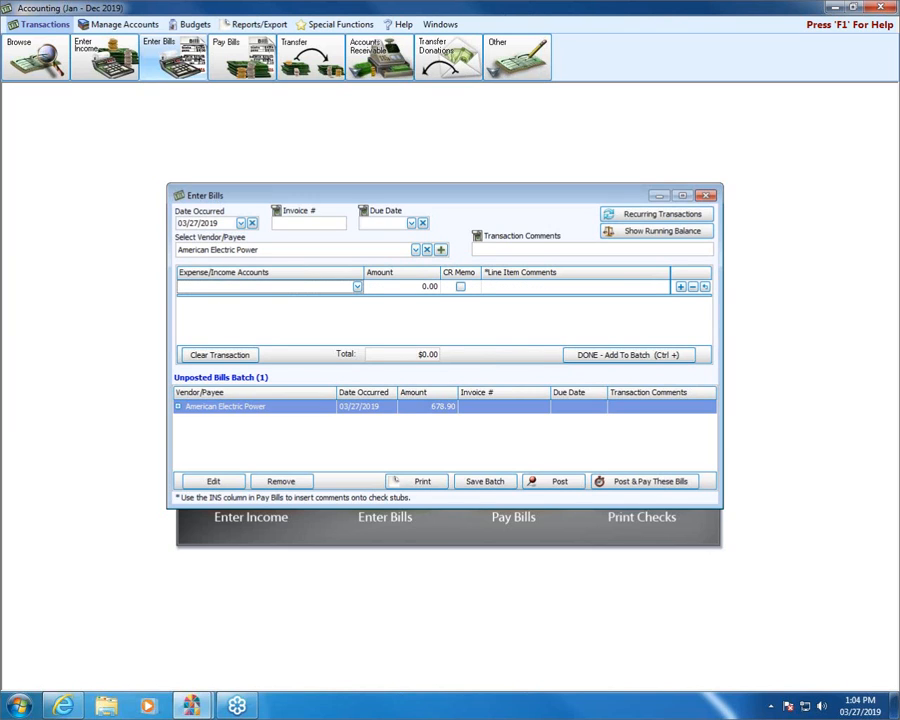
text(rental)
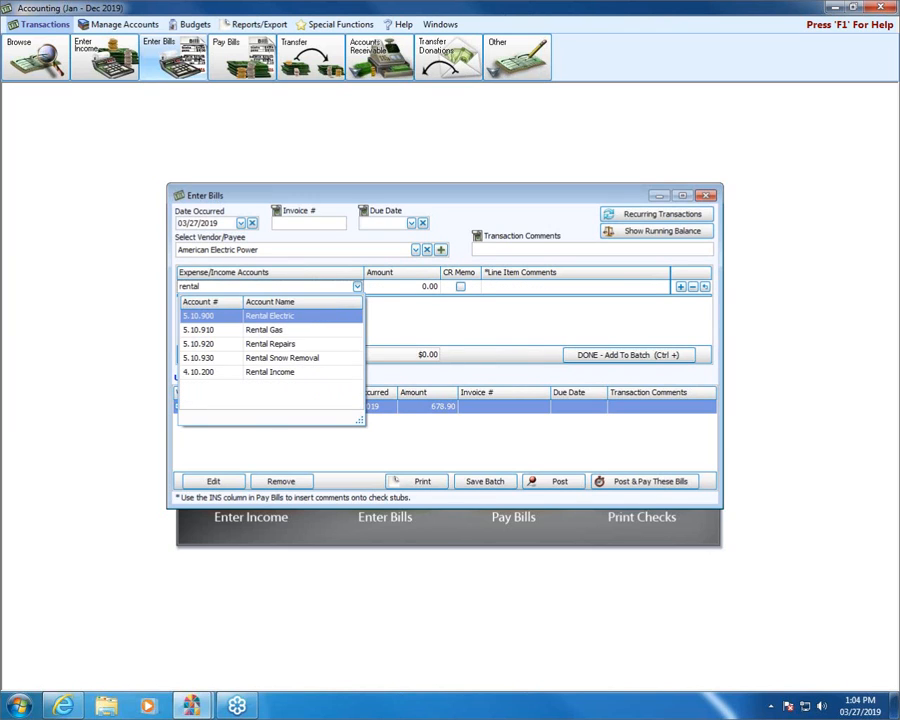
key(Tab)
text(123.45)
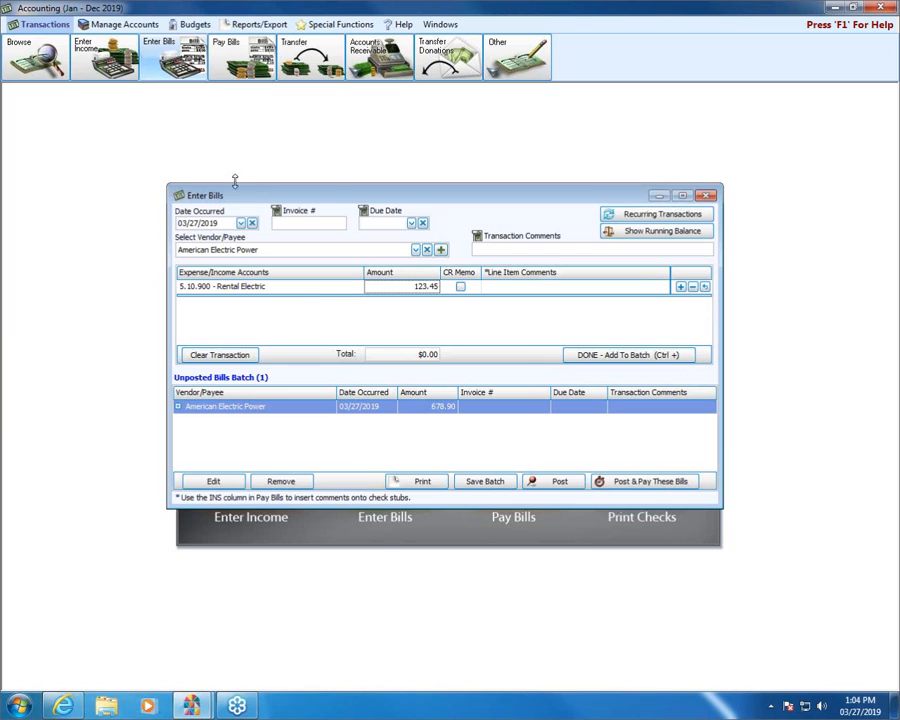
Set the Rental Electric bill's invoice number to 94576 and add the bill to the batch.
click(305, 227)
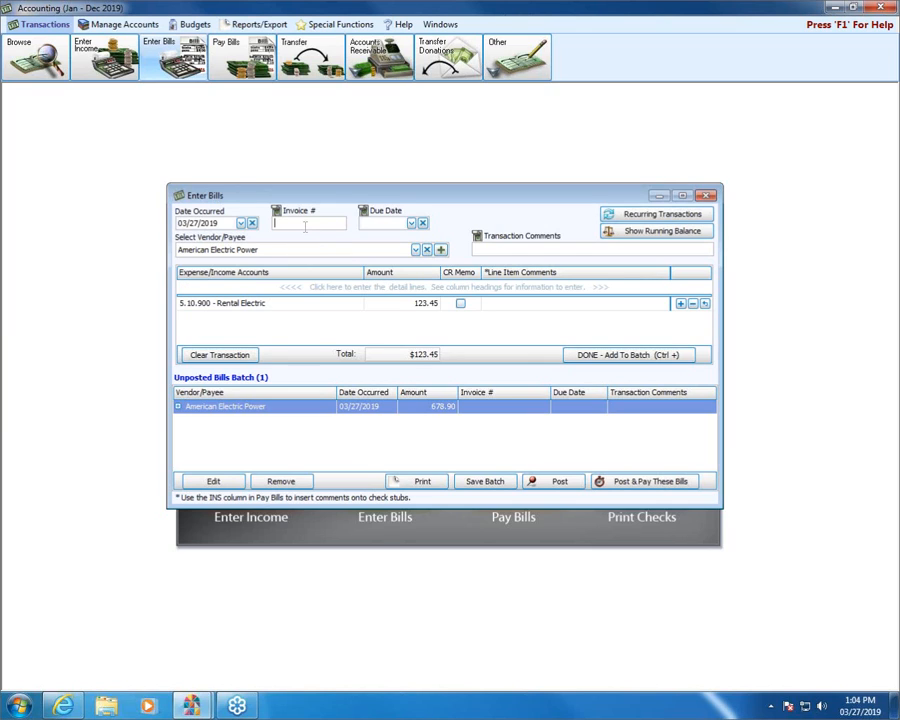
text(94576)
click(630, 356)
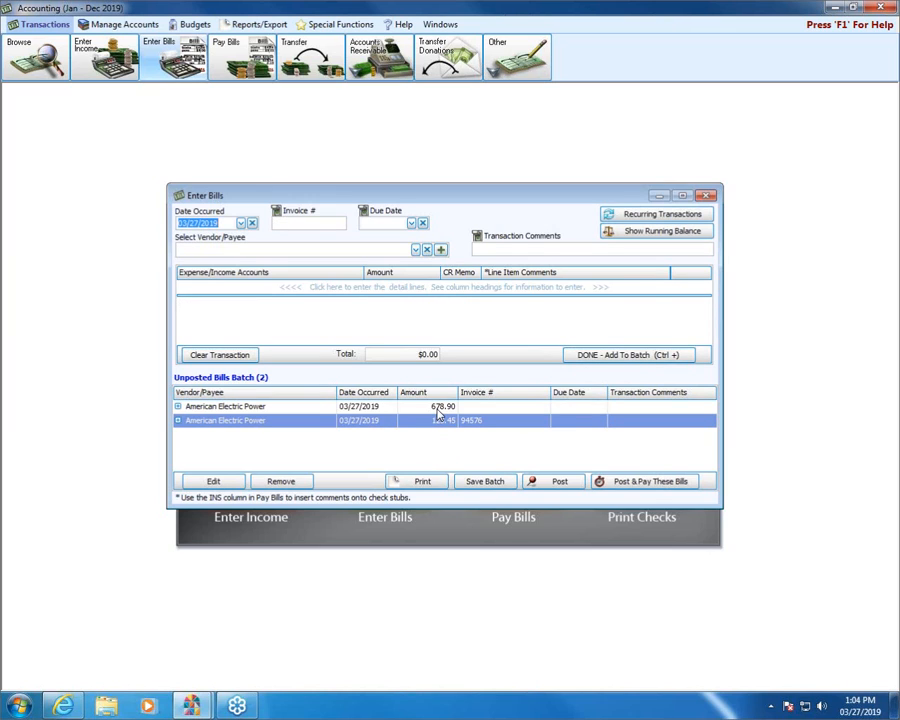
Reopen the 678.90 bill from the batch, set its invoice number to 94575 and add it back.
double_click(437, 407)
click(332, 224)
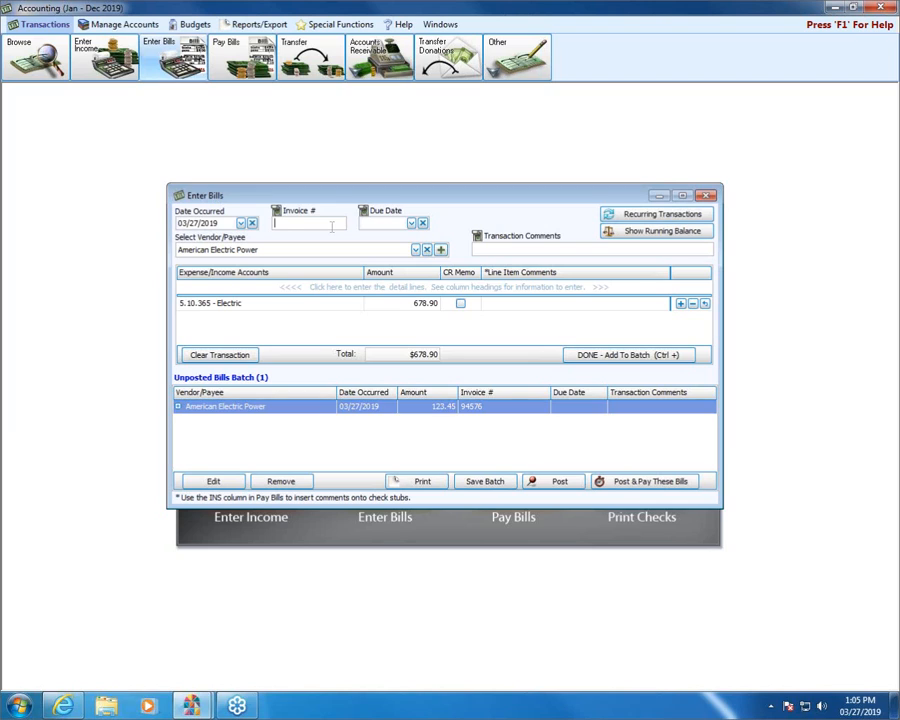
text(94575)
click(620, 357)
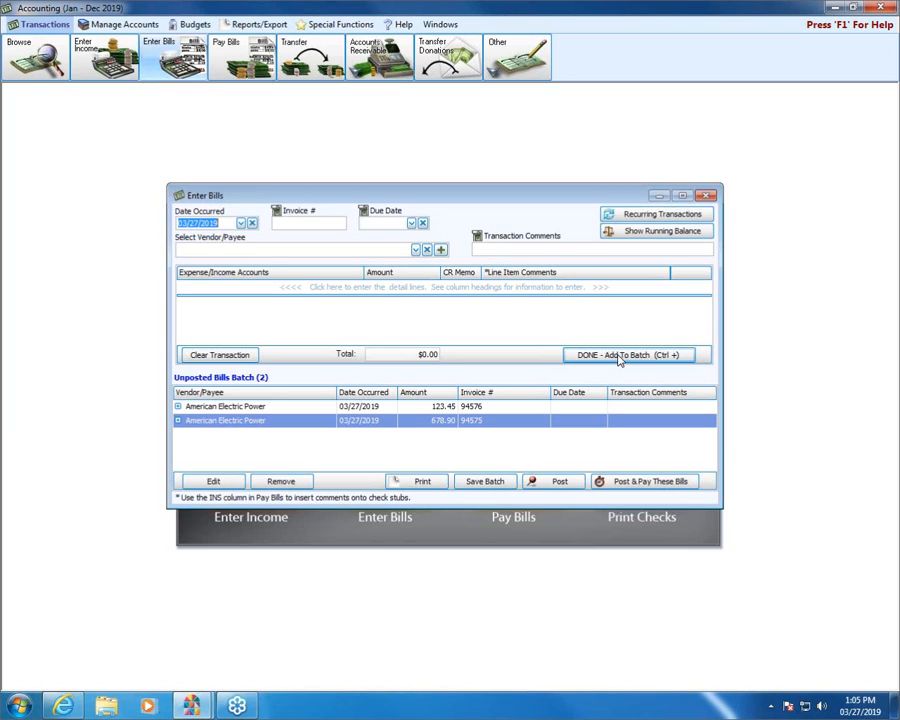
Post the batch of bills for immediate payment and decline printing the posted transactions.
click(614, 483)
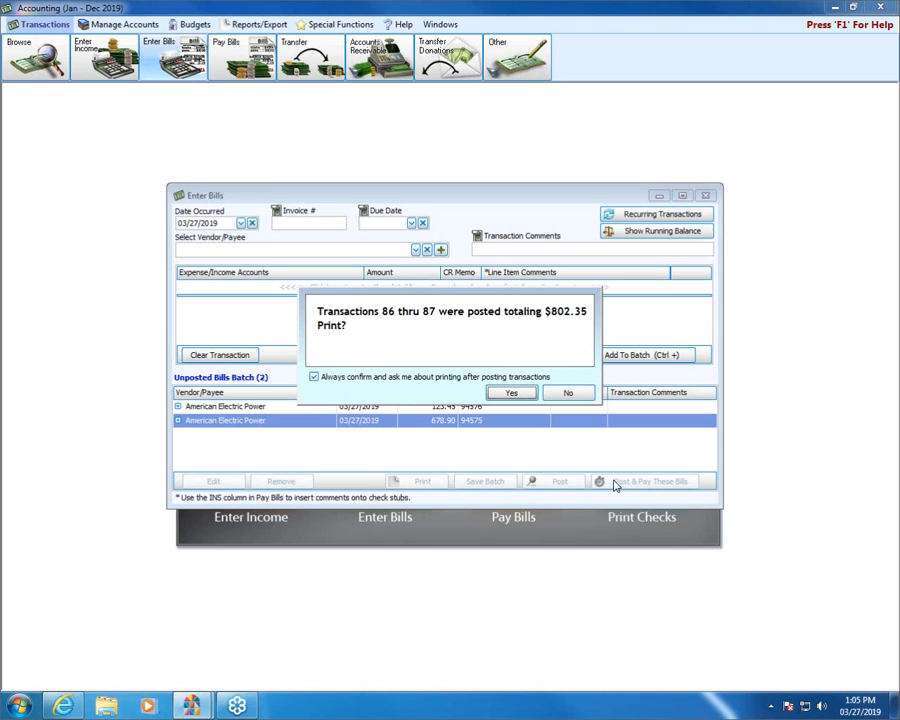
click(569, 393)
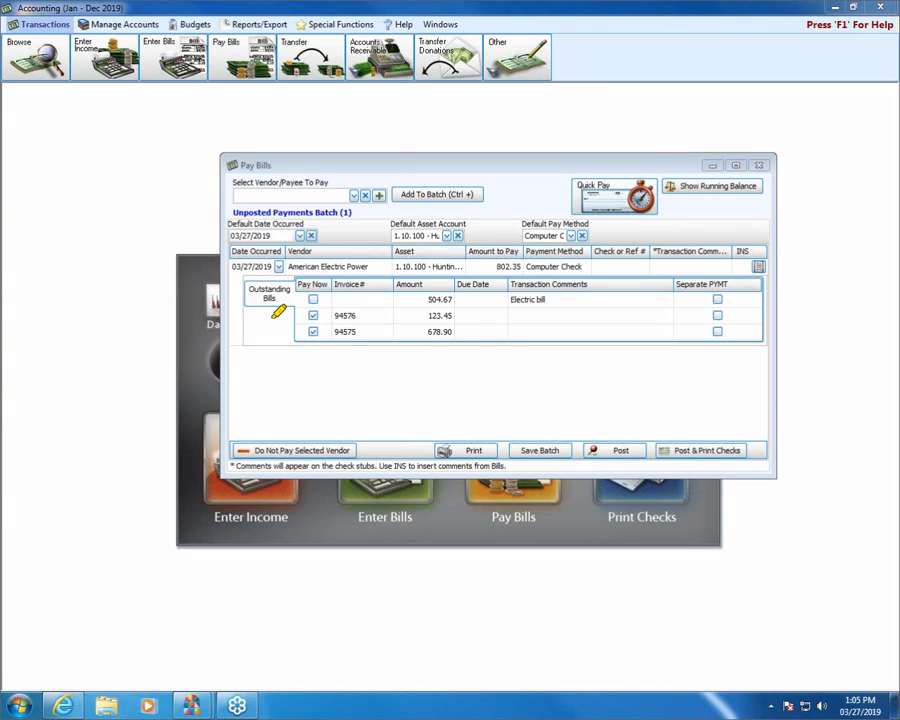
mouse_move(256, 315)
mouse_down()
mouse_move(296, 315)
mouse_move(288, 331)
mouse_up()
mouse_move(317, 186)
mouse_down()
mouse_move(320, 270)
mouse_move(304, 262)
mouse_up()
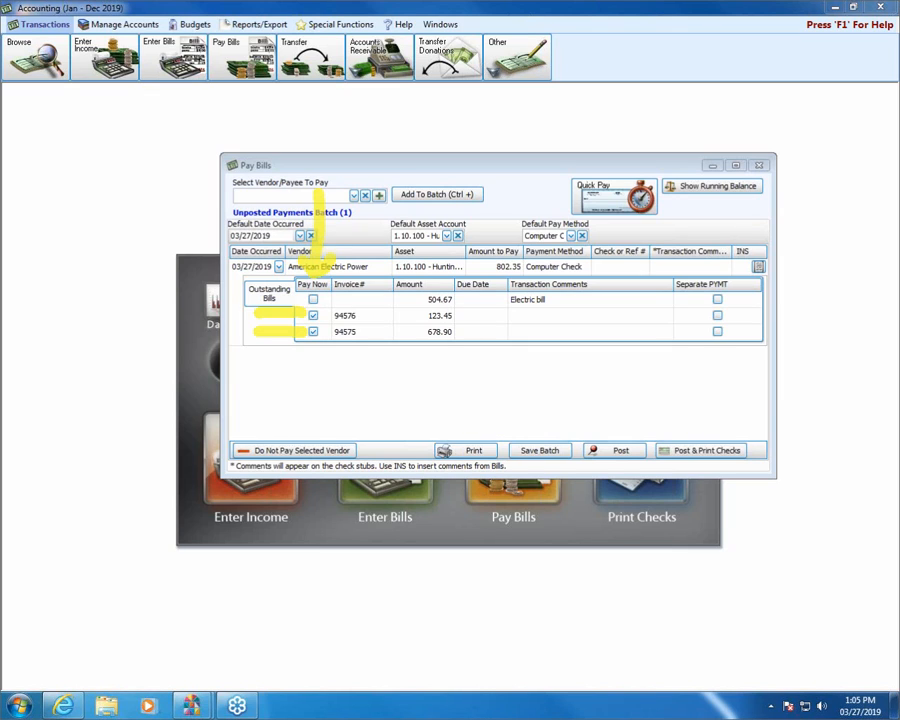
key(Escape)
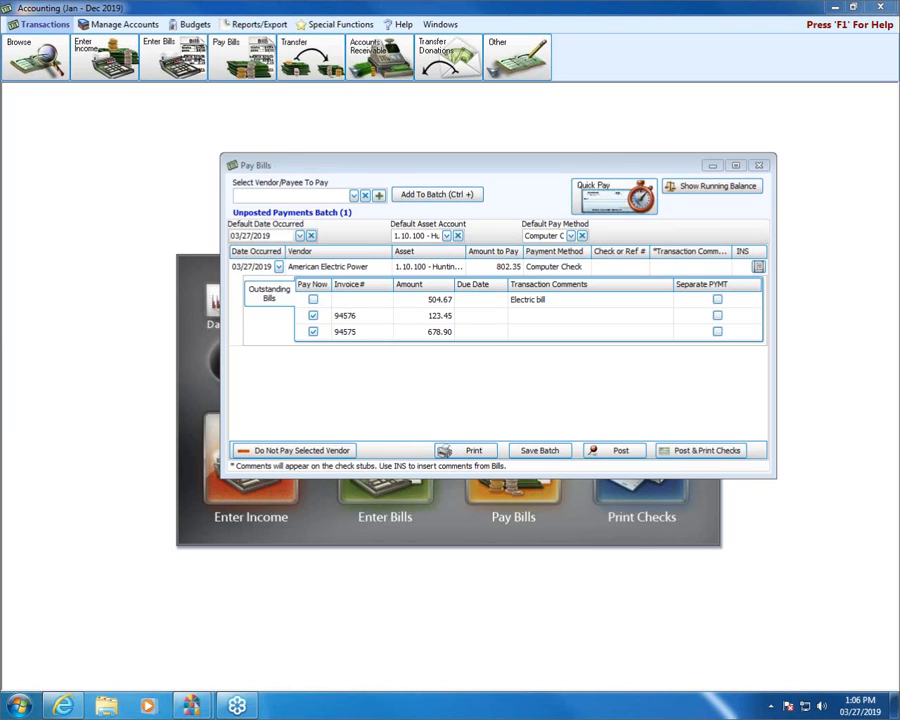
mouse_move(662, 266)
mouse_down()
mouse_move(767, 267)
mouse_move(774, 285)
mouse_move(703, 294)
mouse_move(675, 268)
mouse_up()
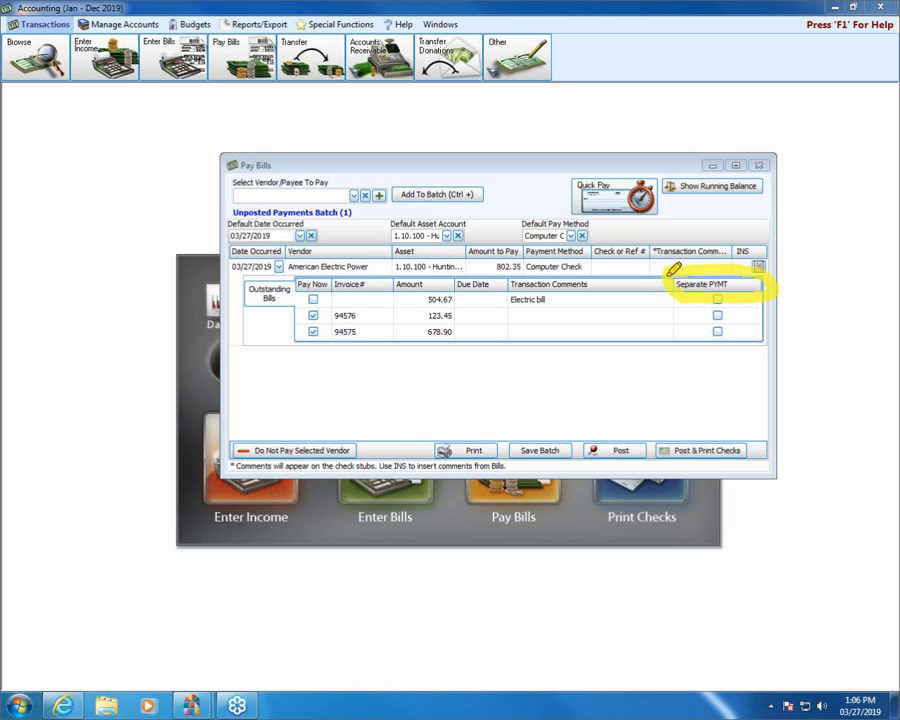
drag(735, 298, 736, 338)
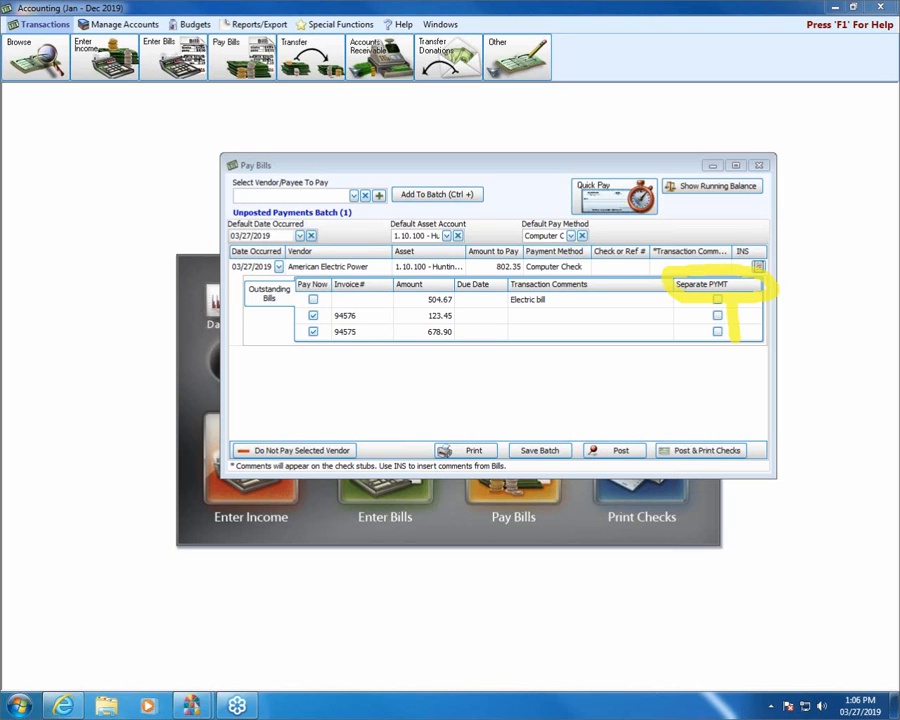
Mark invoices 94576 and 94575 for separate payments, with Computer Check as the default pay method.
click(717, 317)
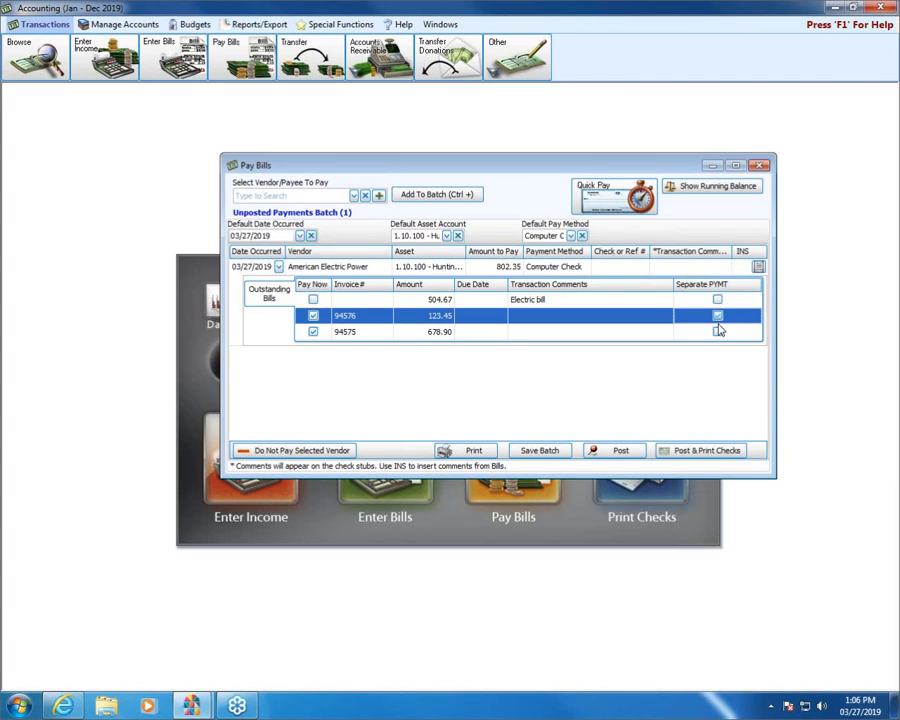
click(717, 333)
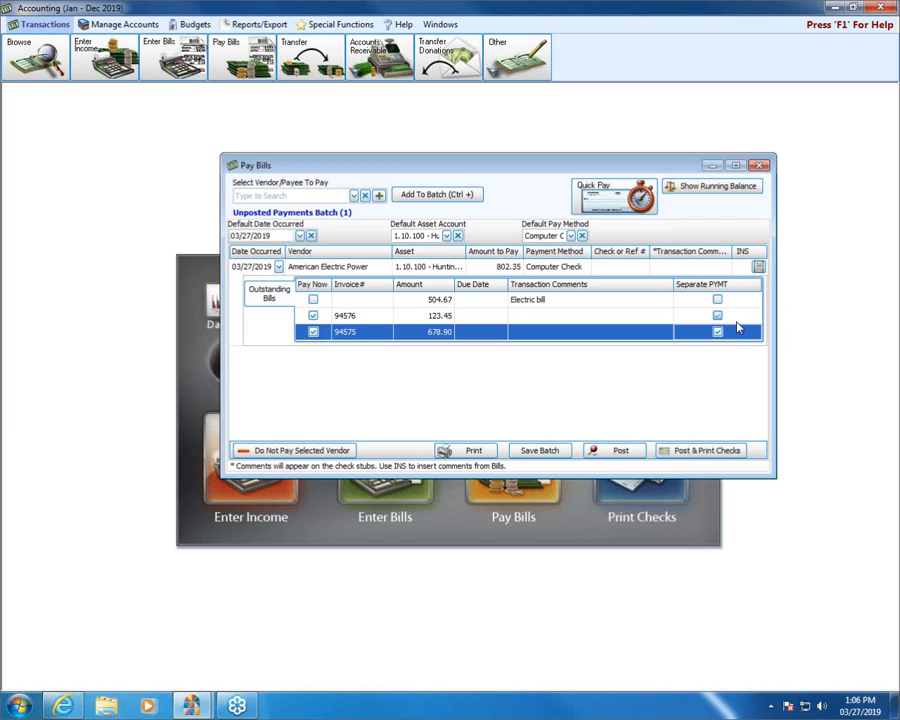
click(717, 333)
click(572, 237)
click(562, 260)
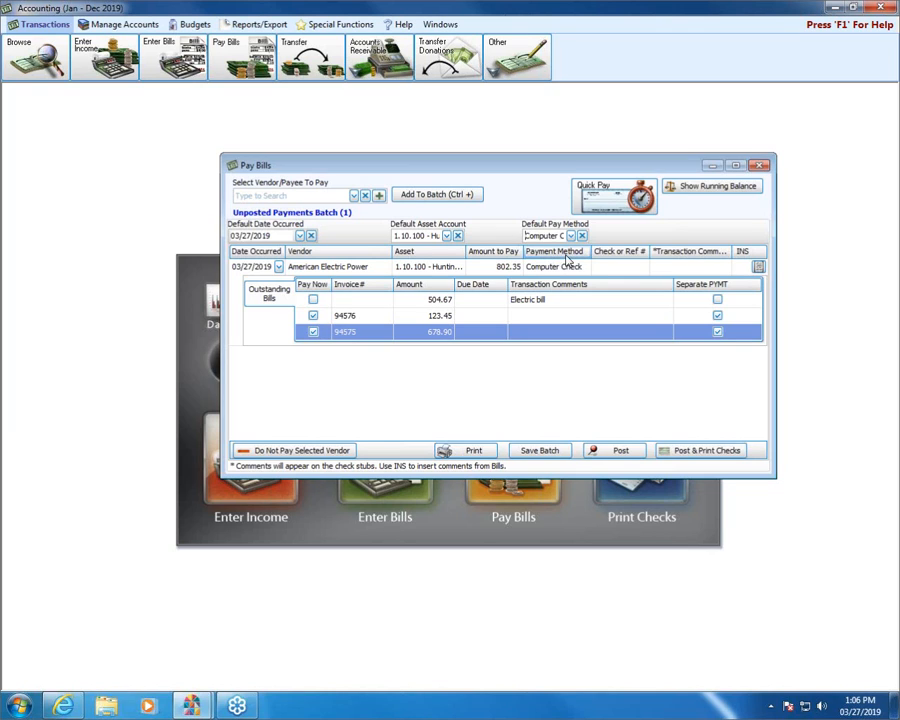
Post the American Electric Power payments by Computer Check for check printing, decline the transaction printout and cancel printing the checks.
click(571, 237)
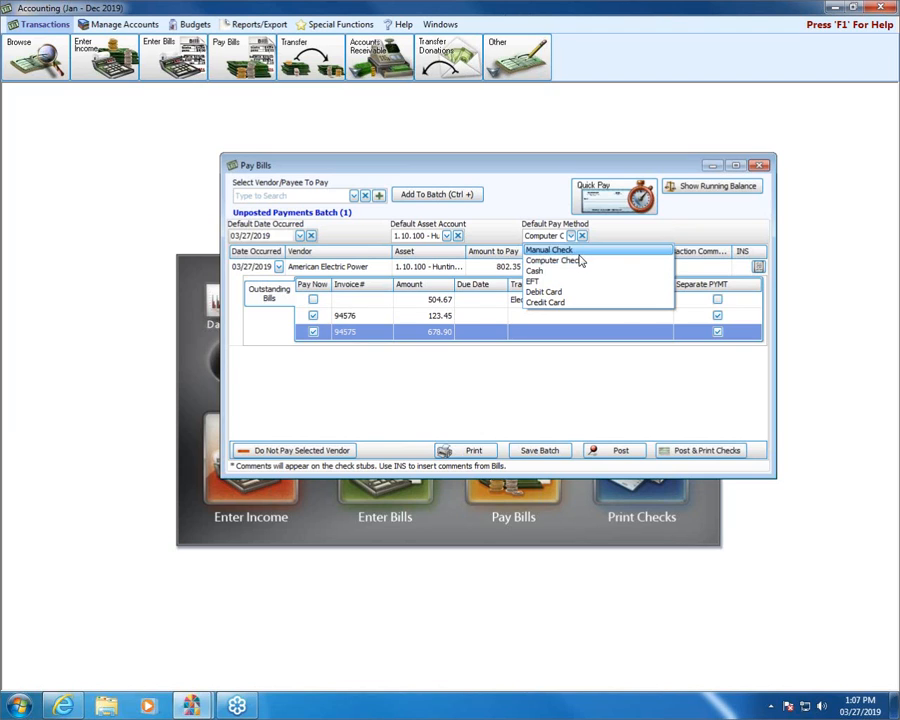
click(580, 260)
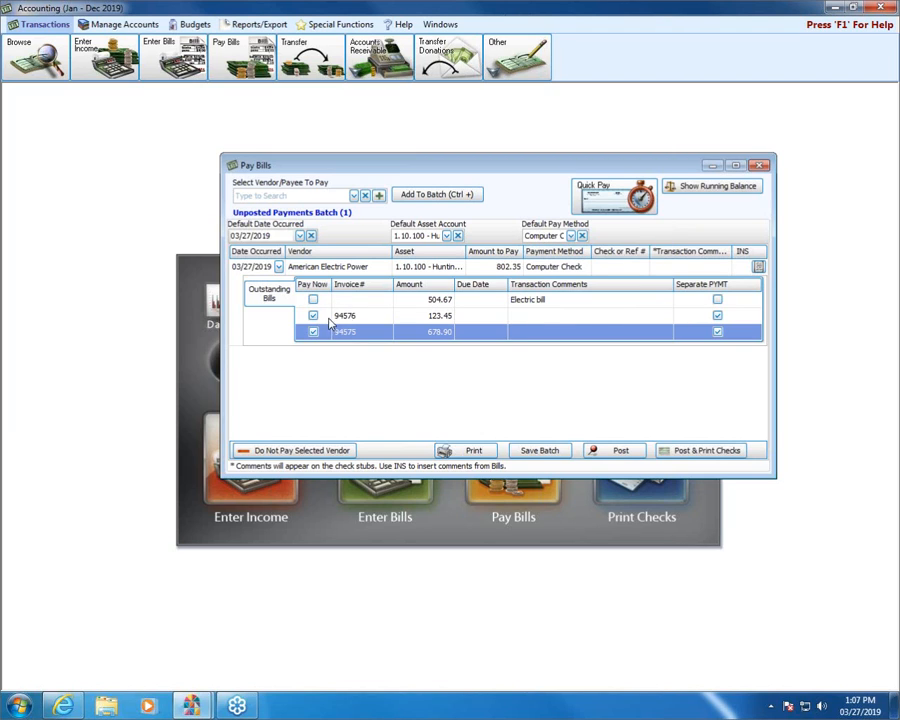
click(700, 451)
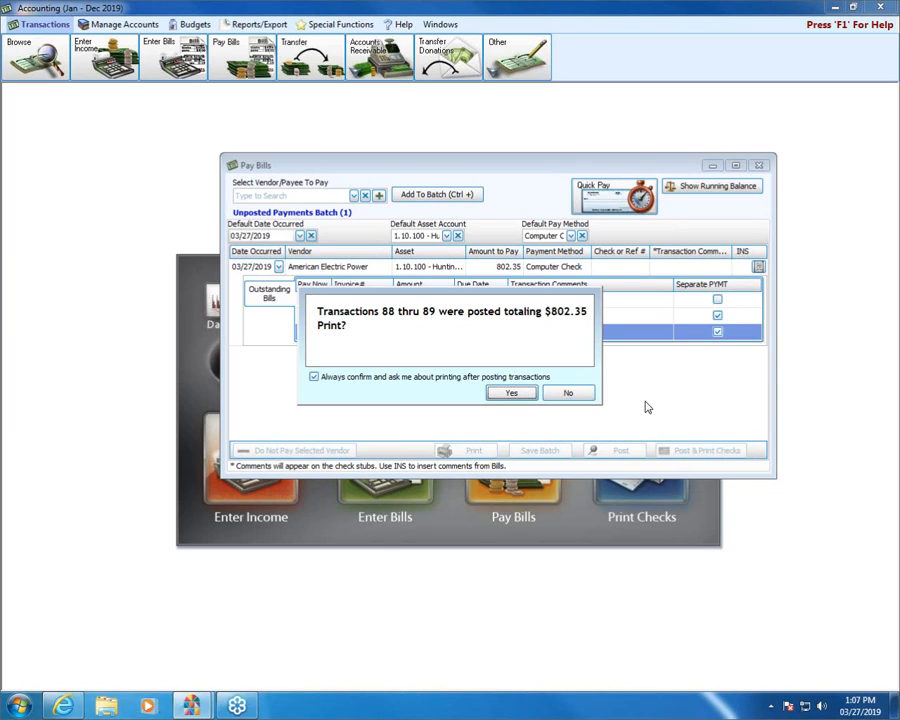
click(568, 393)
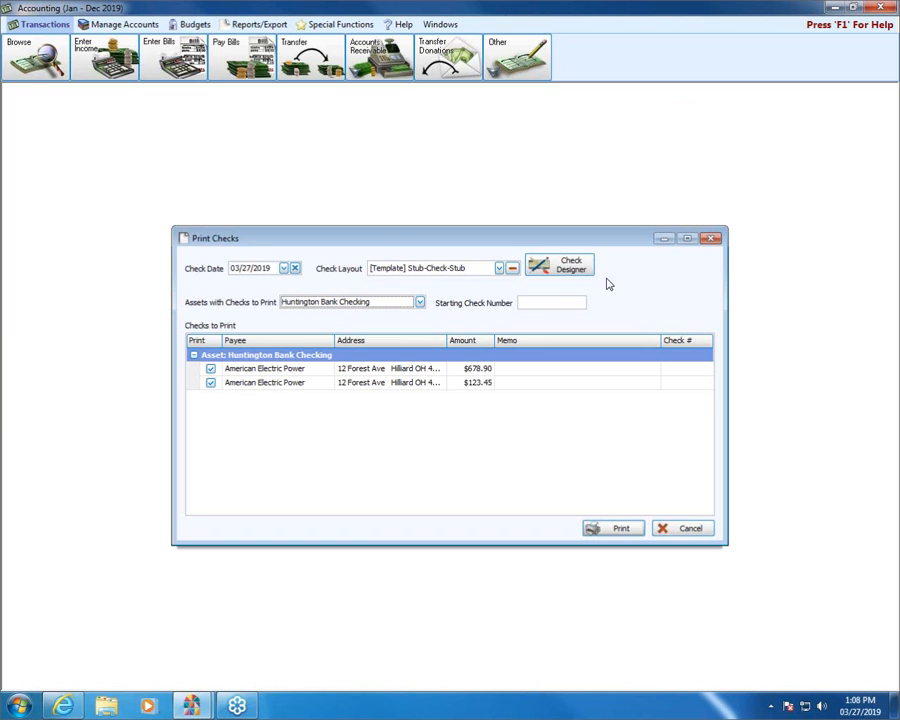
click(677, 528)
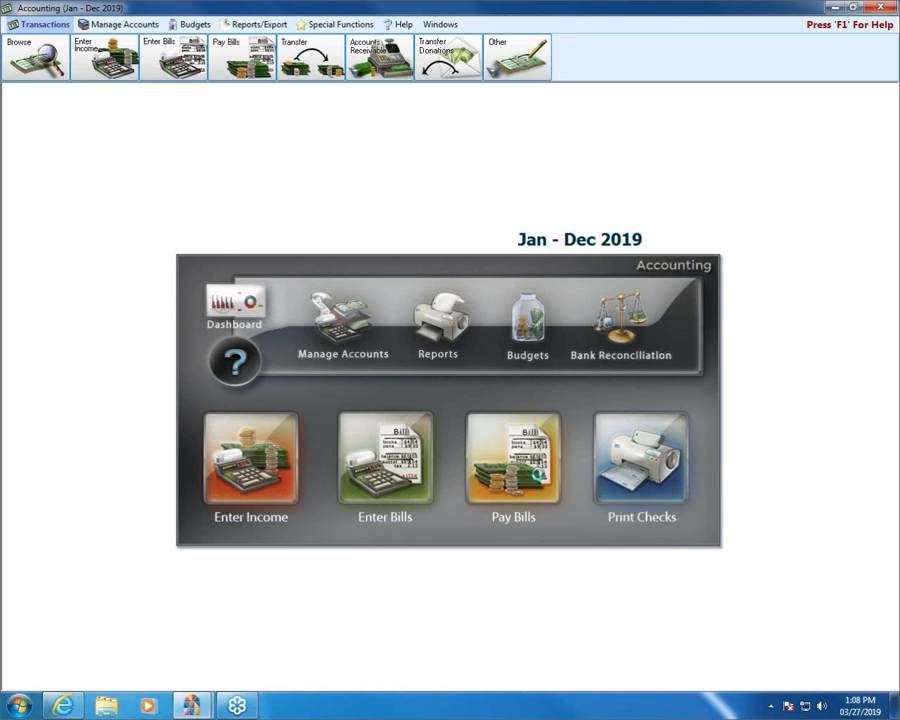
Sort the outstanding bills by vendor in Quick Pay and create payments for both AT&T bills.
click(587, 202)
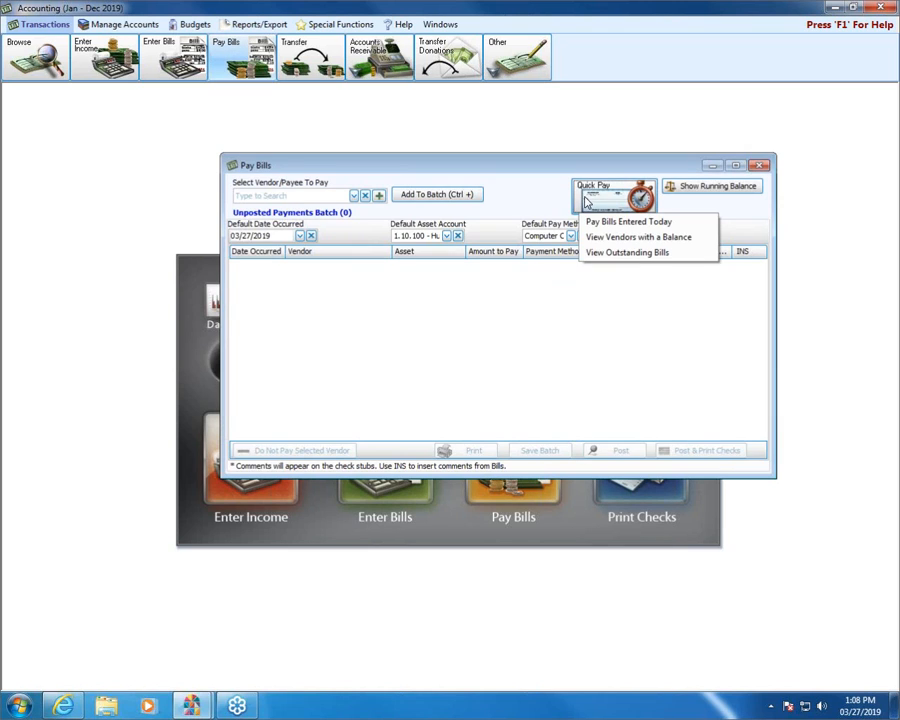
click(598, 255)
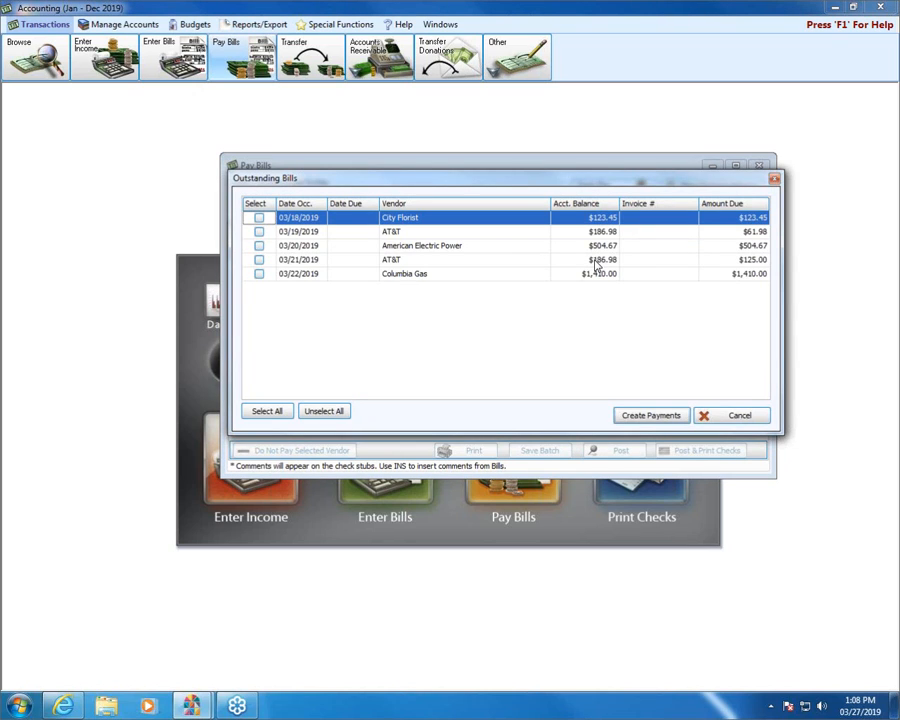
click(460, 202)
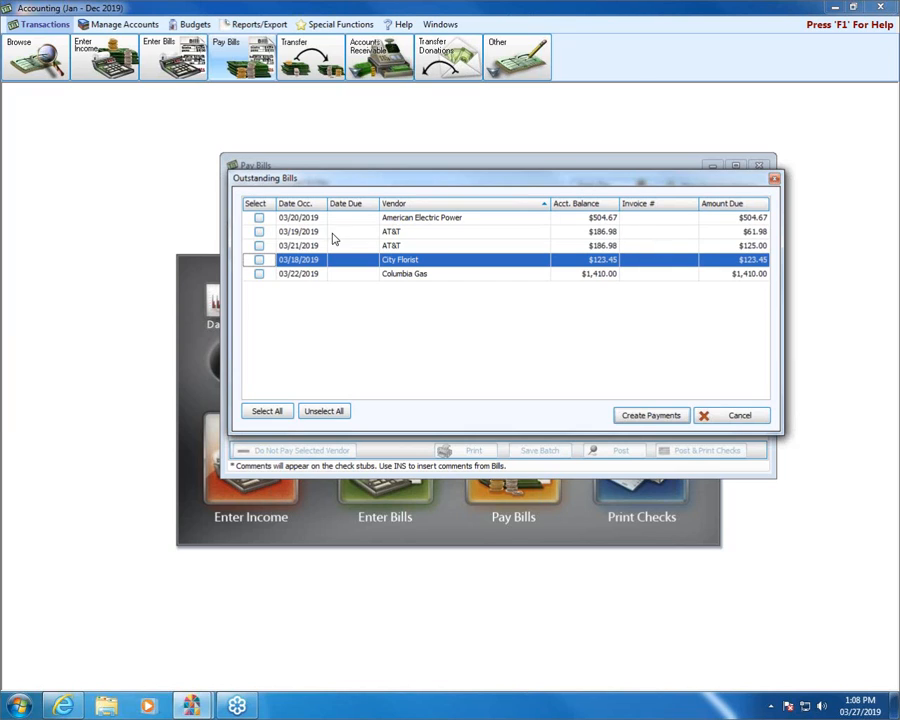
click(259, 231)
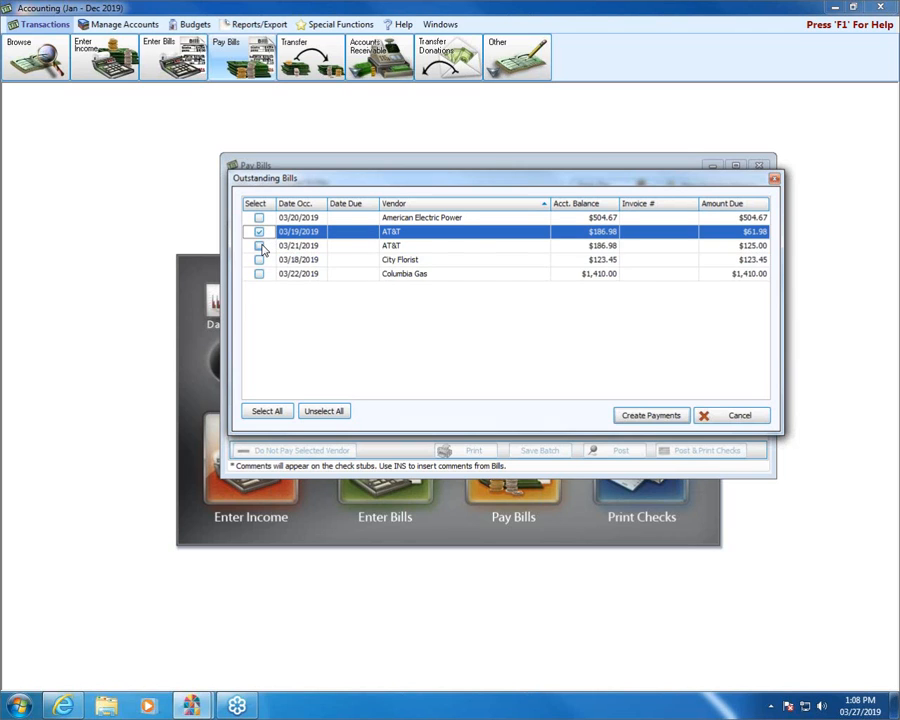
click(259, 245)
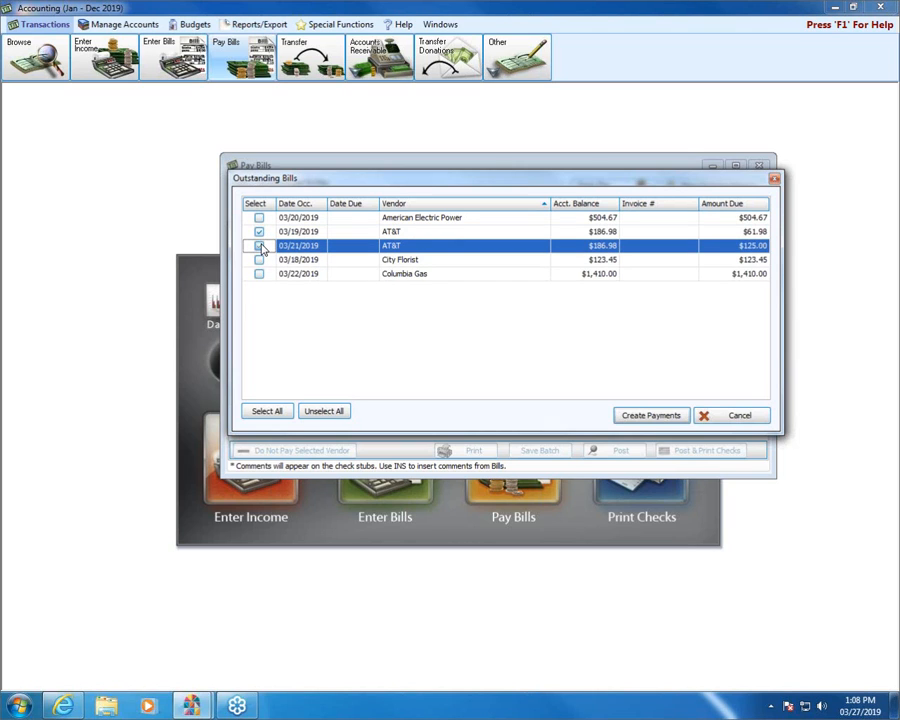
click(651, 415)
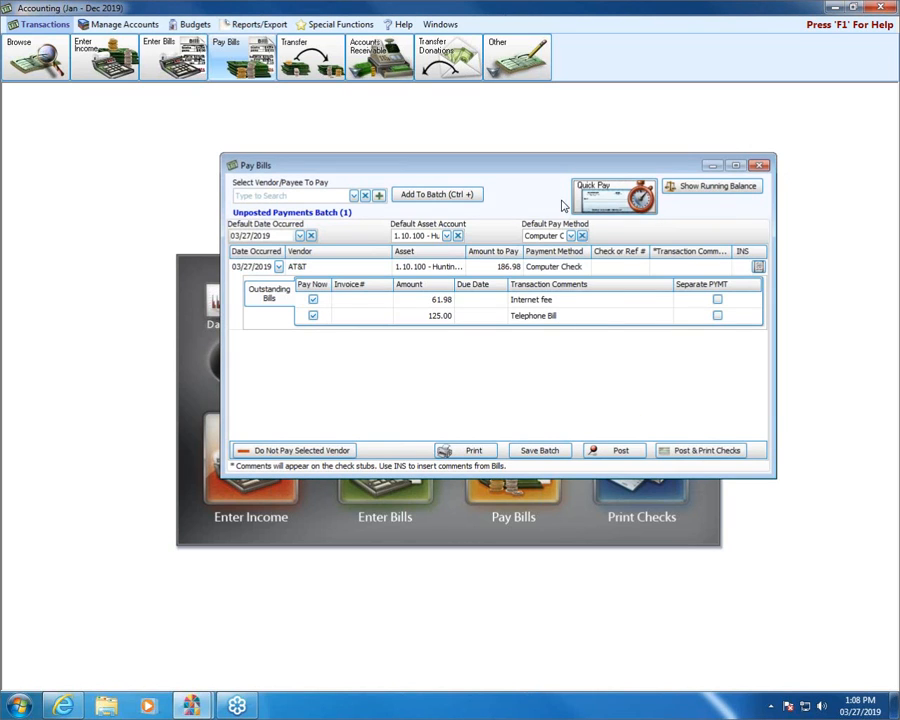
Set the default pay method to Manual Check and exclude the AT&T Telephone Bill from this payment.
click(570, 235)
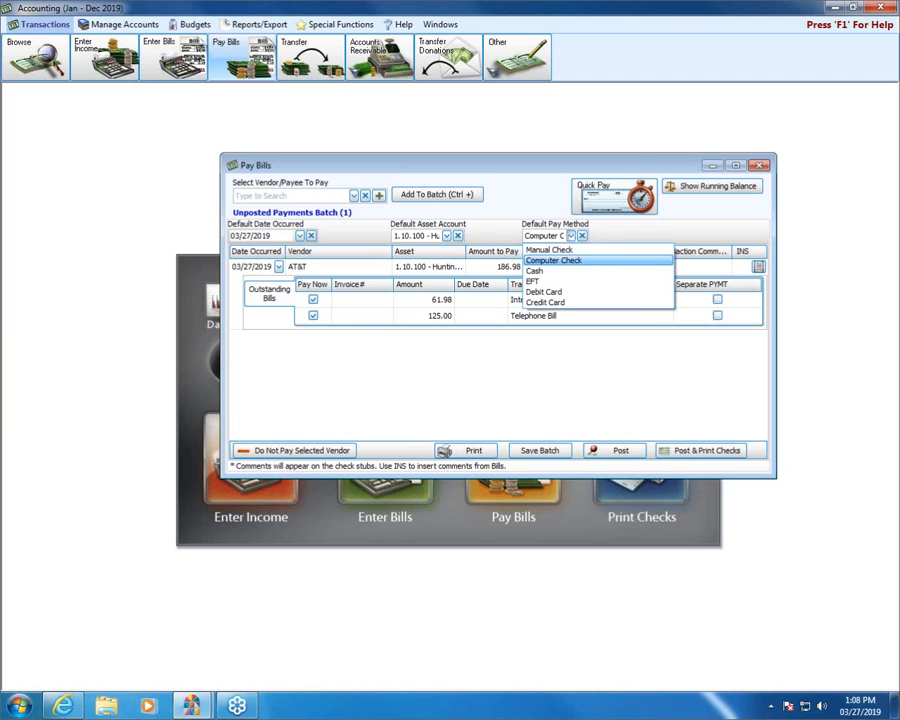
click(557, 250)
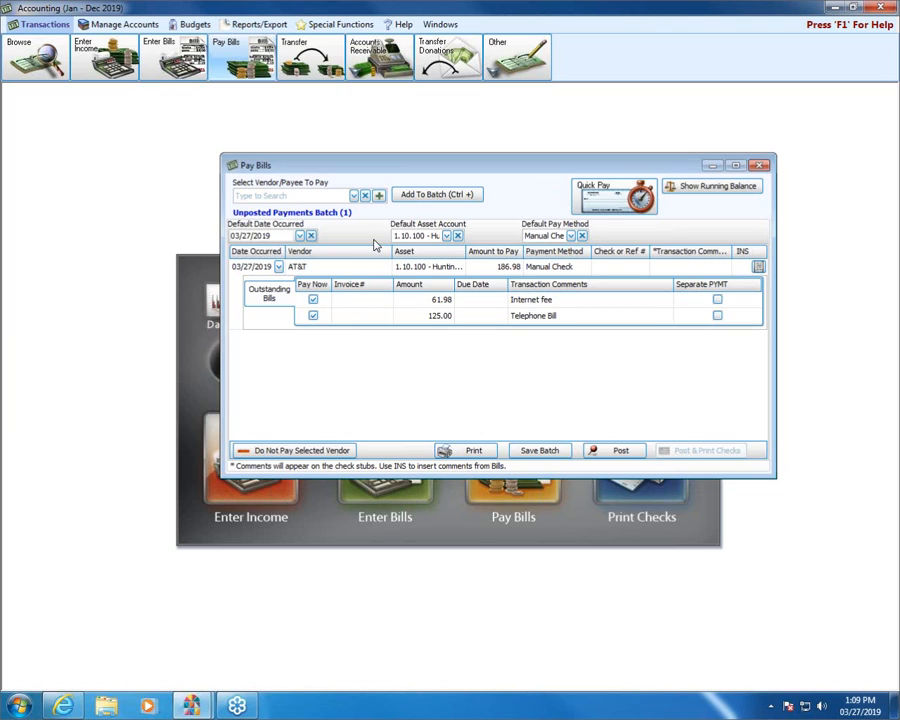
click(313, 315)
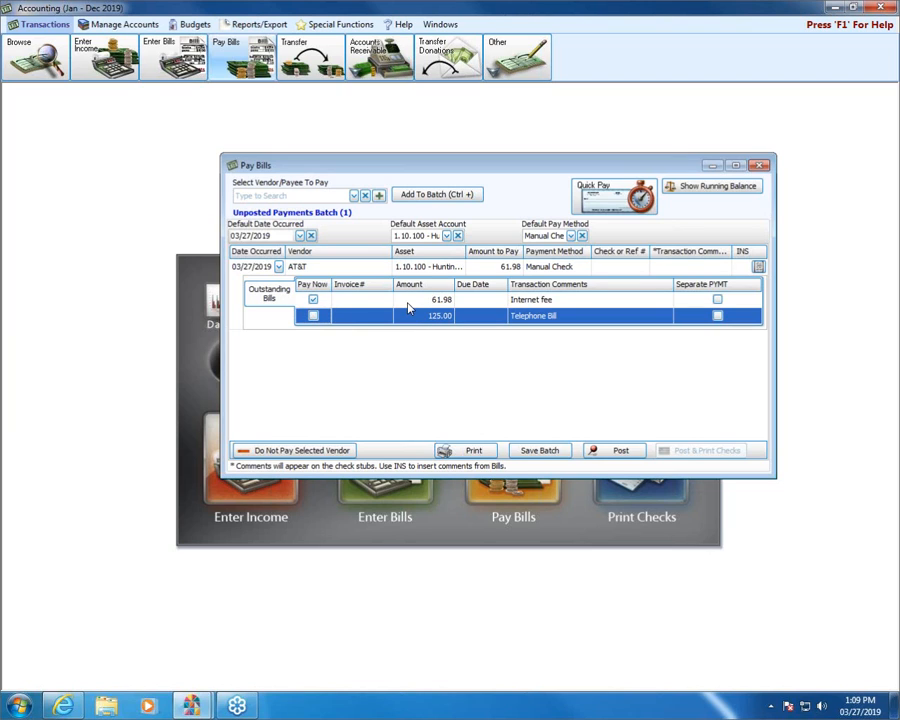
Enter check number 6547 for the AT&T payment, post it and decline printing the transaction.
click(614, 266)
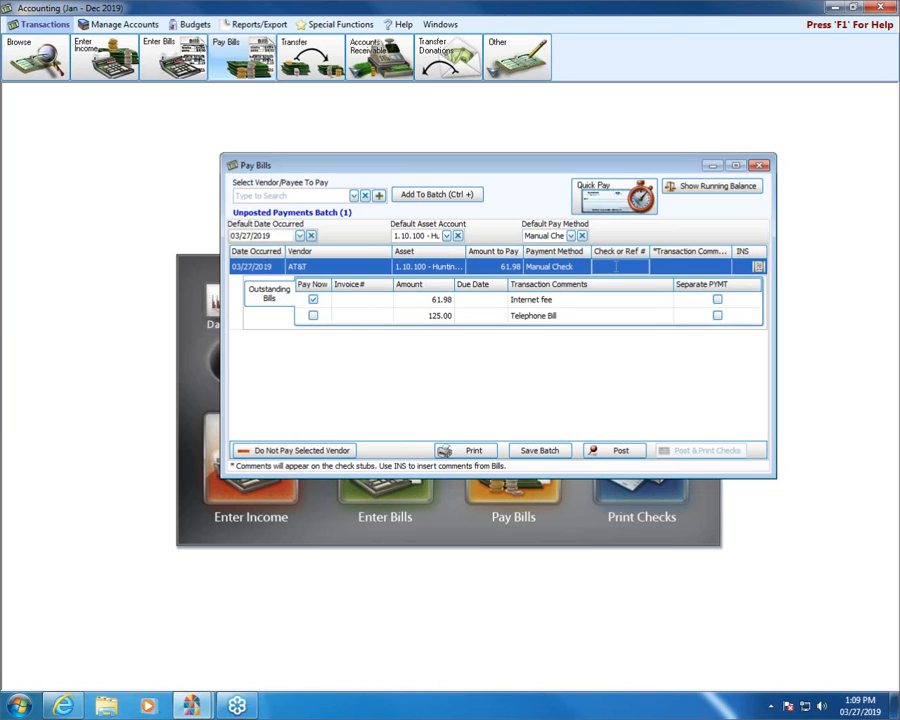
text(6547)
click(610, 452)
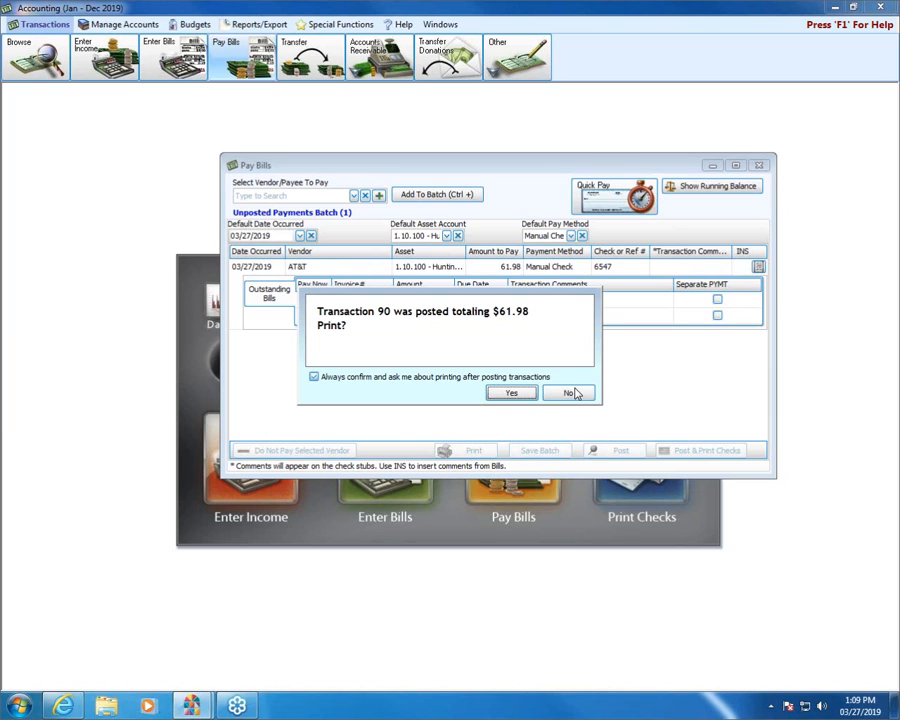
click(572, 397)
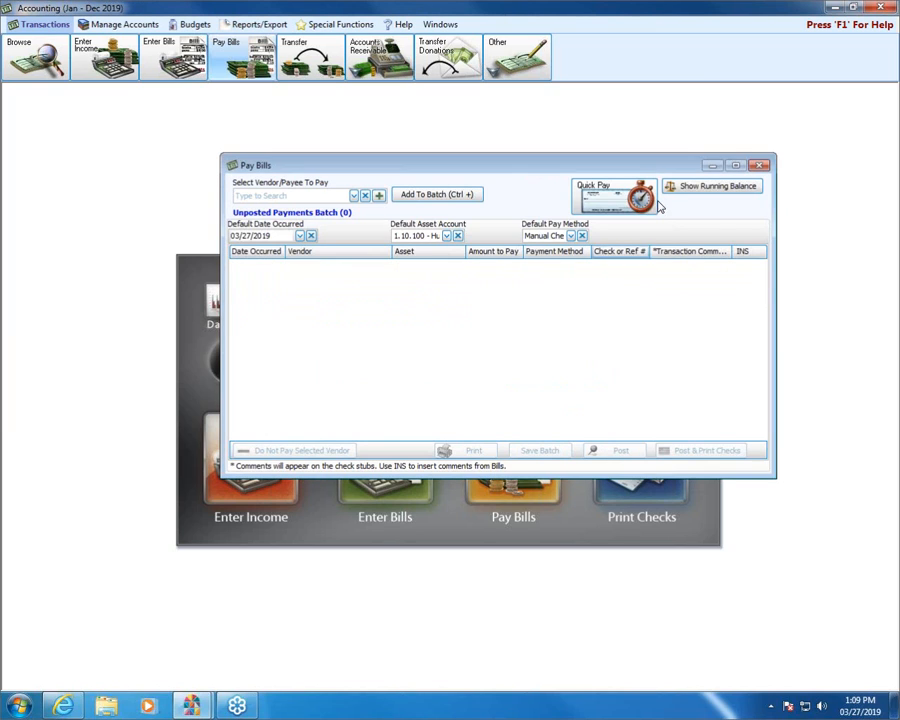
Create a payment for the remaining AT&T bill from the outstanding bills in Quick Pay.
click(614, 197)
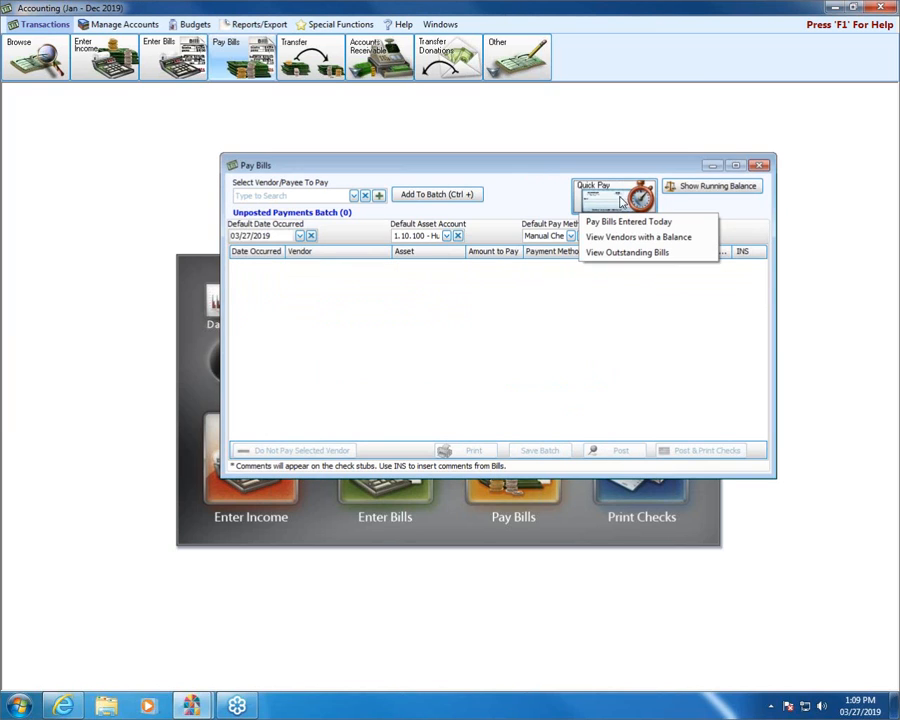
click(615, 253)
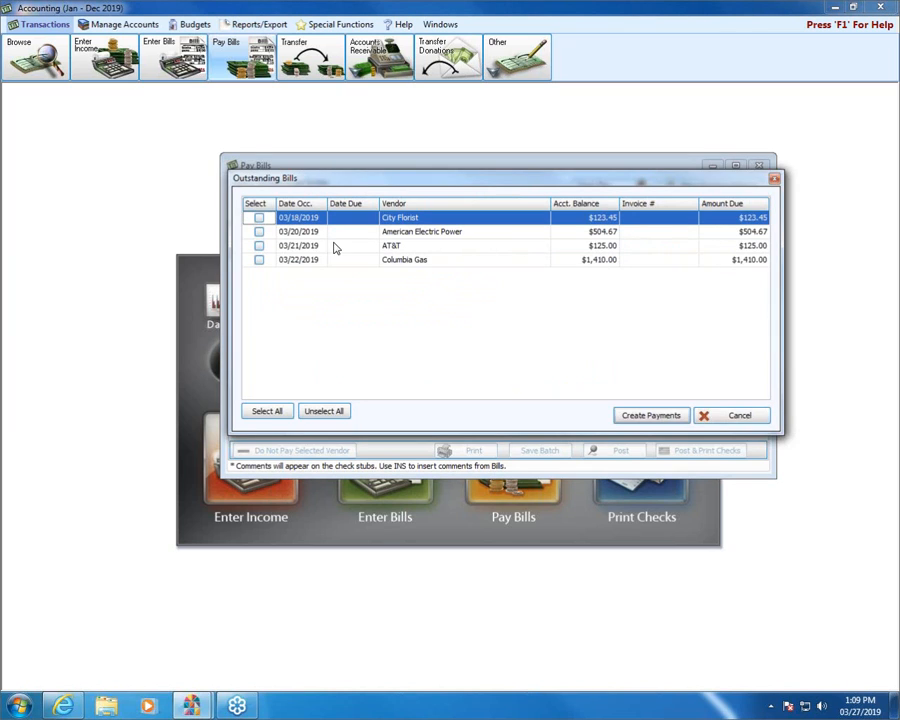
click(259, 246)
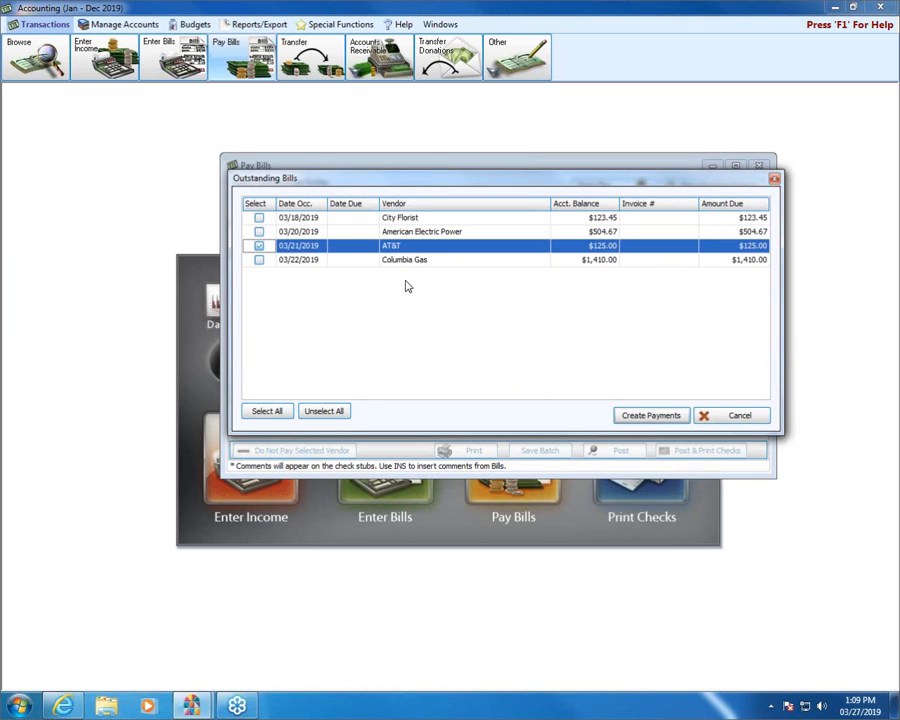
click(671, 417)
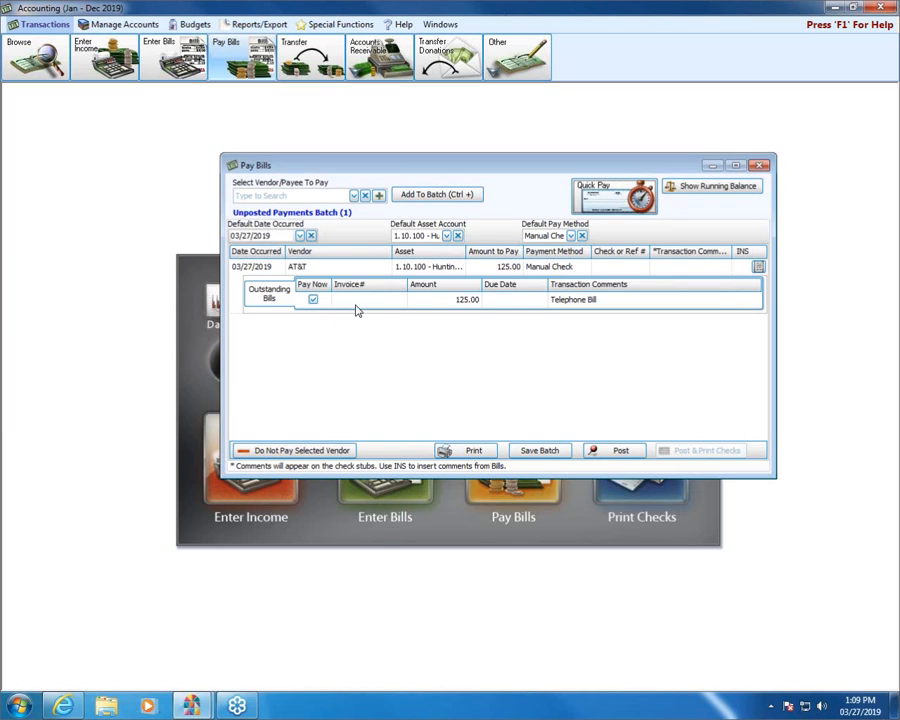
Enter check number 4568 for the AT&T Telephone Bill payment, post it and decline printing the transaction.
click(619, 266)
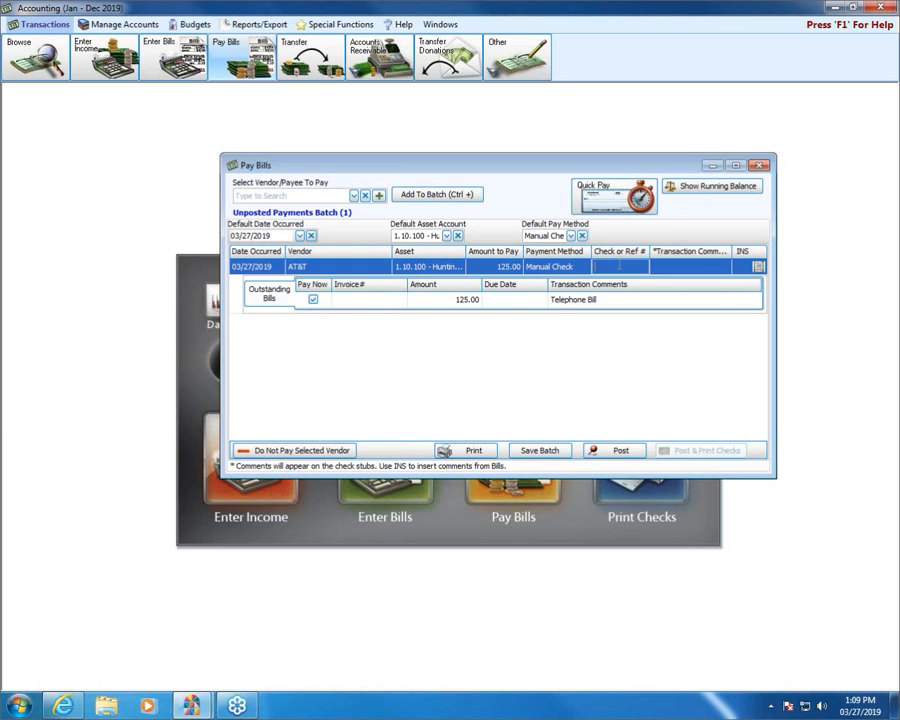
text(4568)
click(621, 452)
click(620, 452)
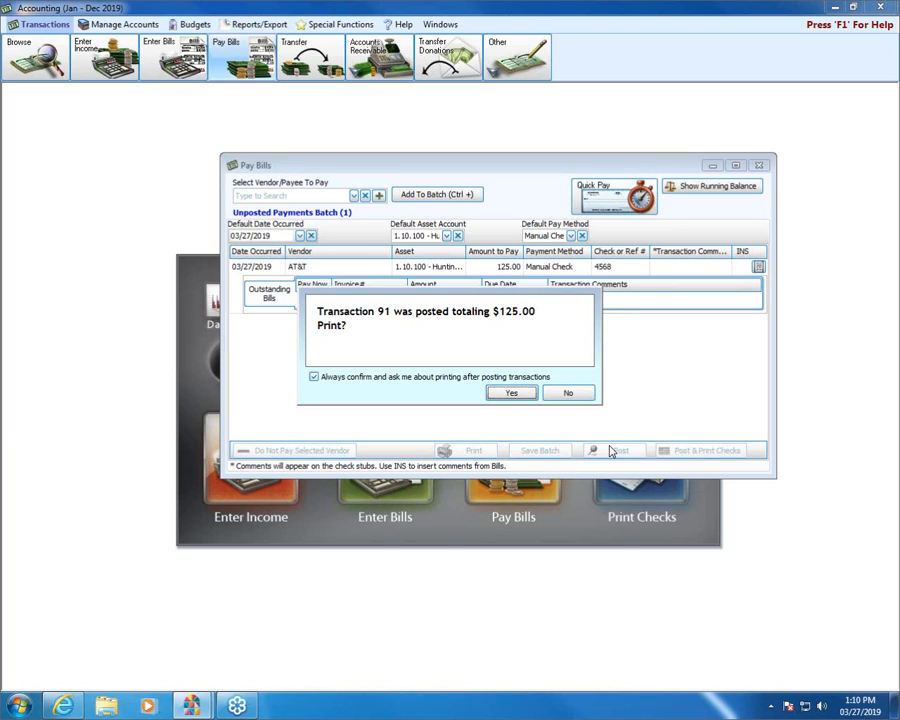
click(569, 393)
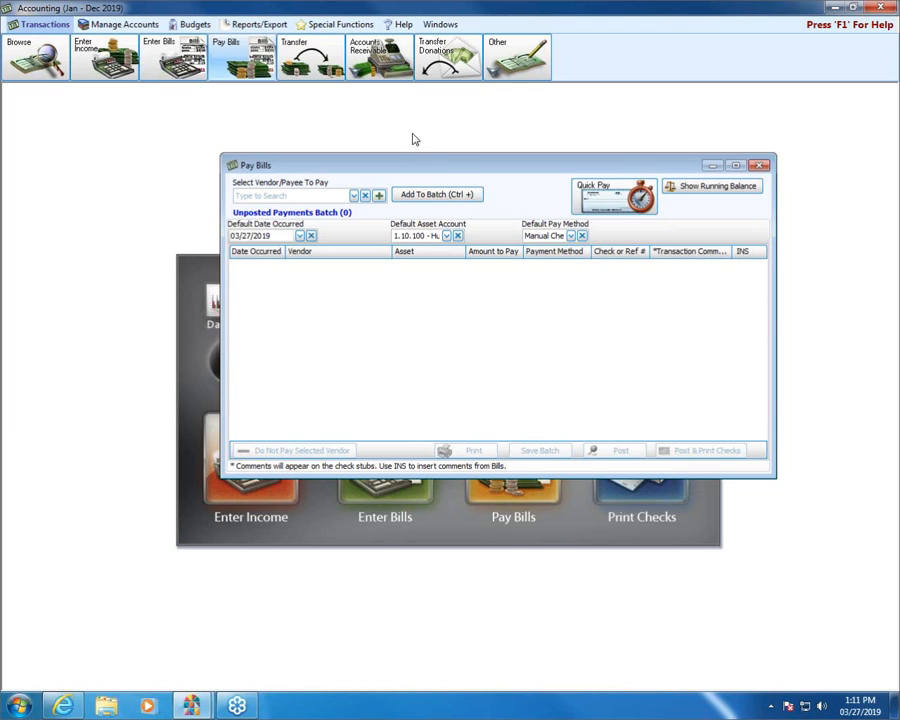
Close the Pay Bills window and open the Enter Bills form, keeping the date 03/27/2019.
click(756, 168)
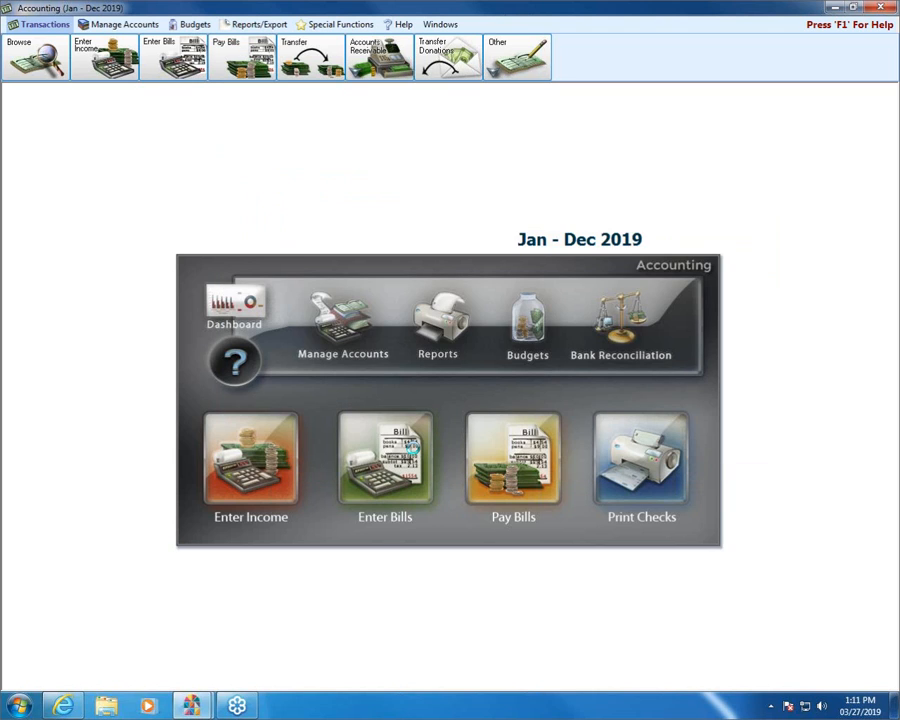
click(412, 450)
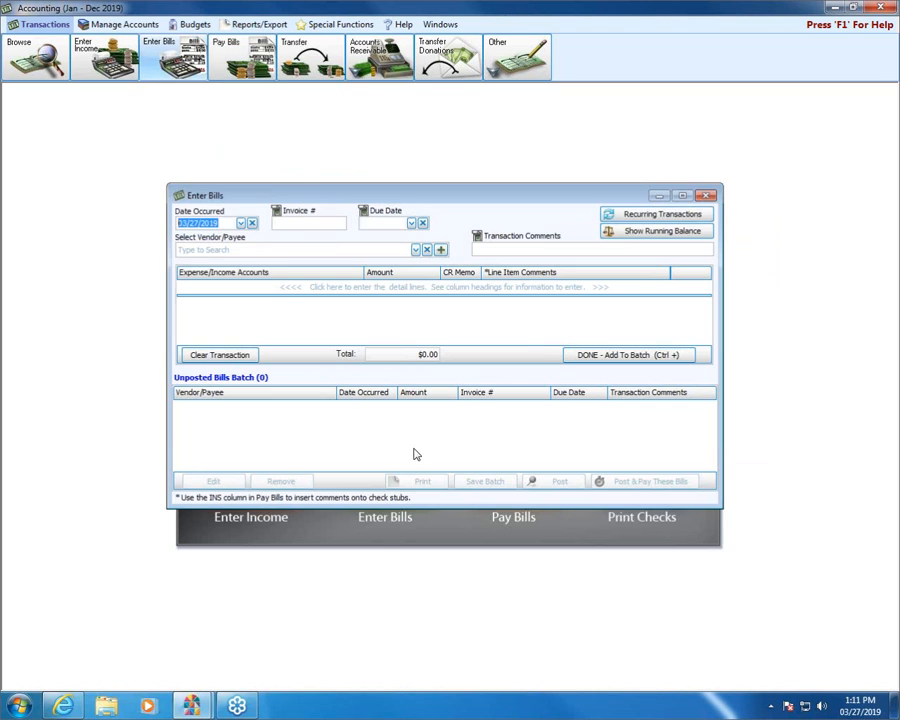
click(240, 223)
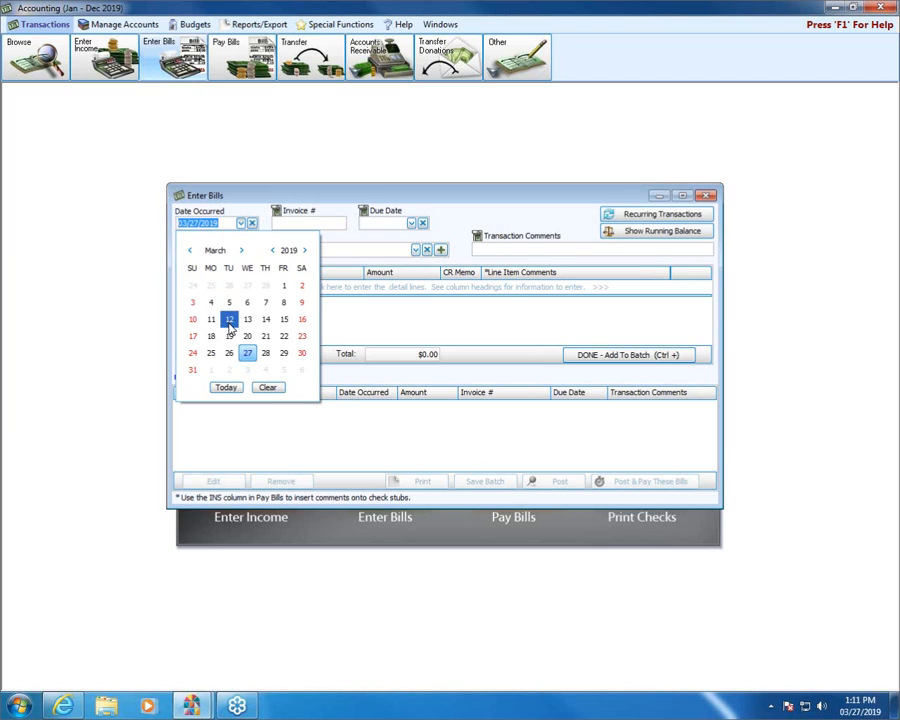
click(240, 223)
click(338, 247)
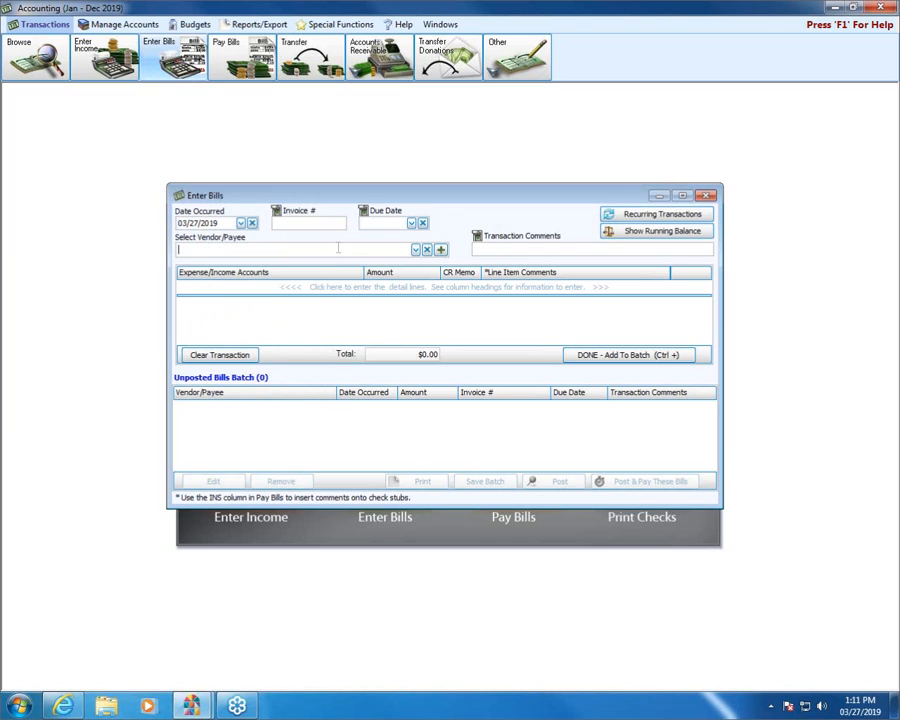
text(a)
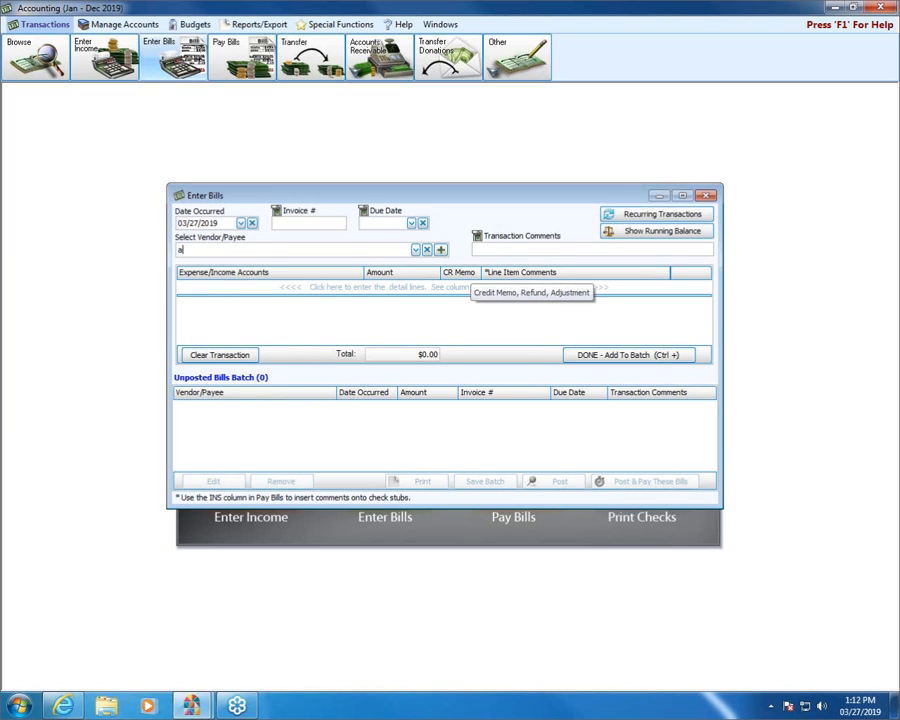
text(mer)
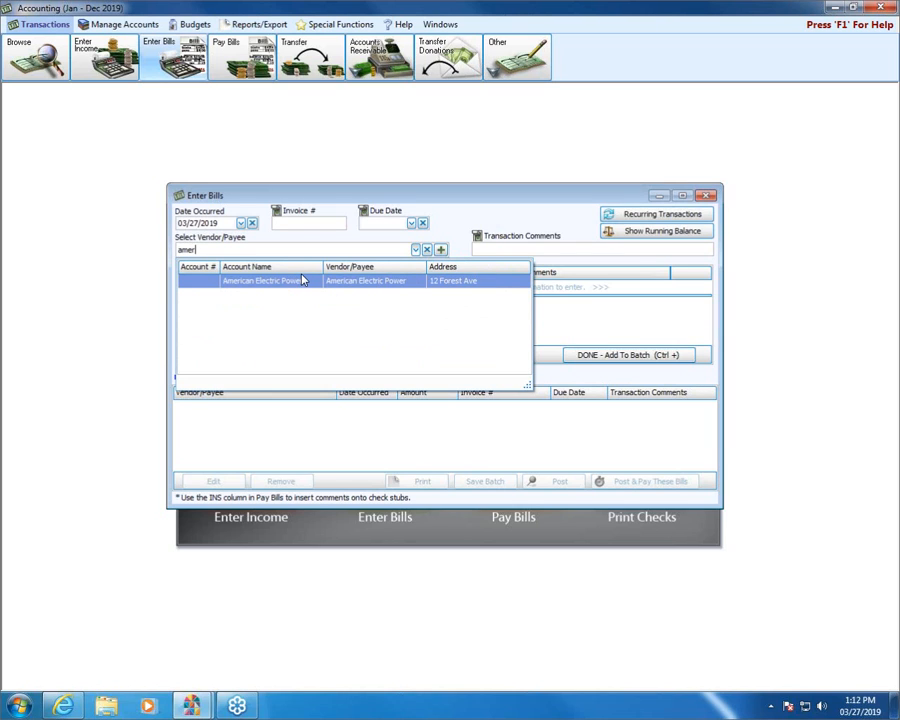
key(BackSpace)
key(BackSpace)
key(BackSpace)
key(BackSpace)
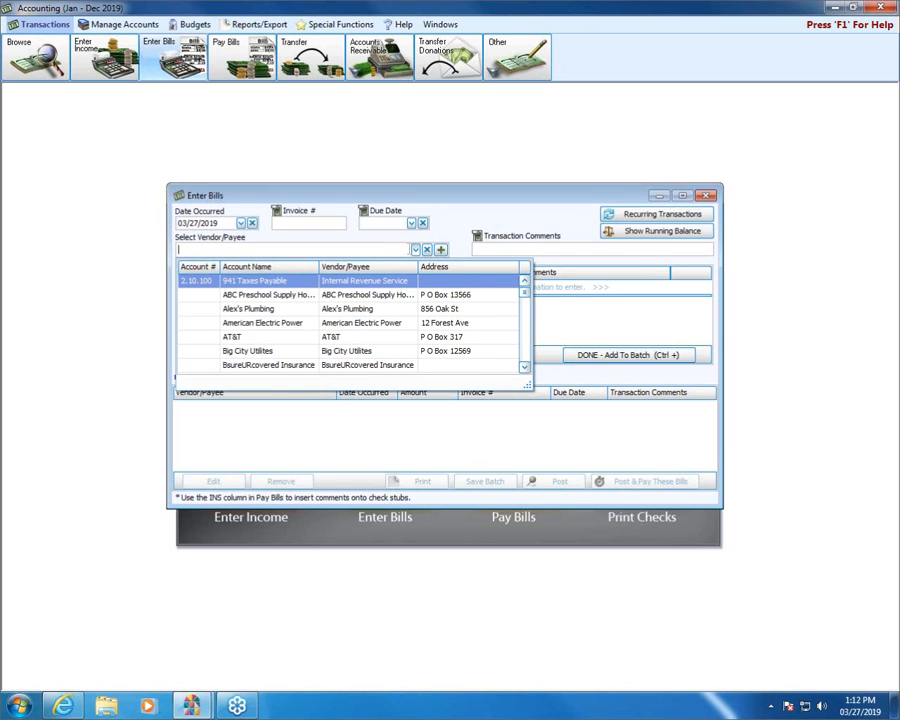
Select Big City Utilites as the bill's vendor and set the invoice number to 72737878.
click(413, 250)
click(413, 250)
click(245, 351)
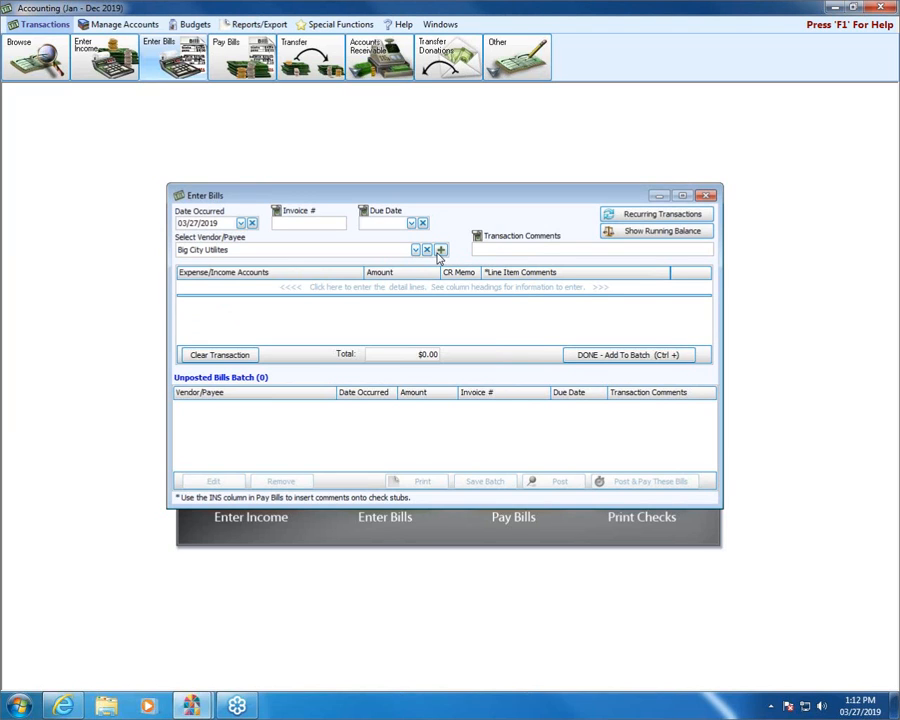
click(303, 285)
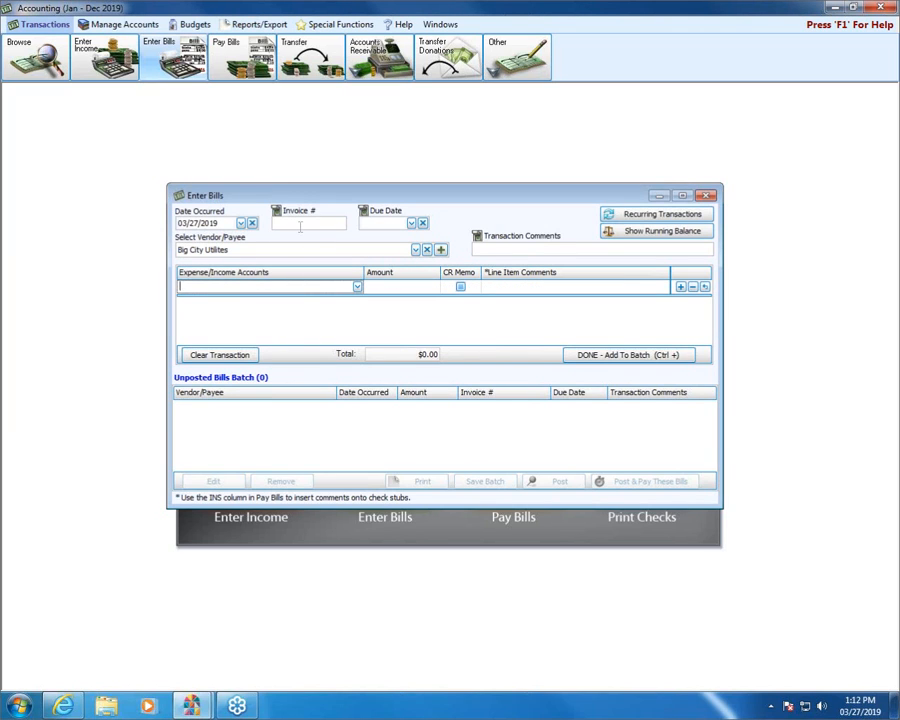
click(299, 224)
text(72737878)
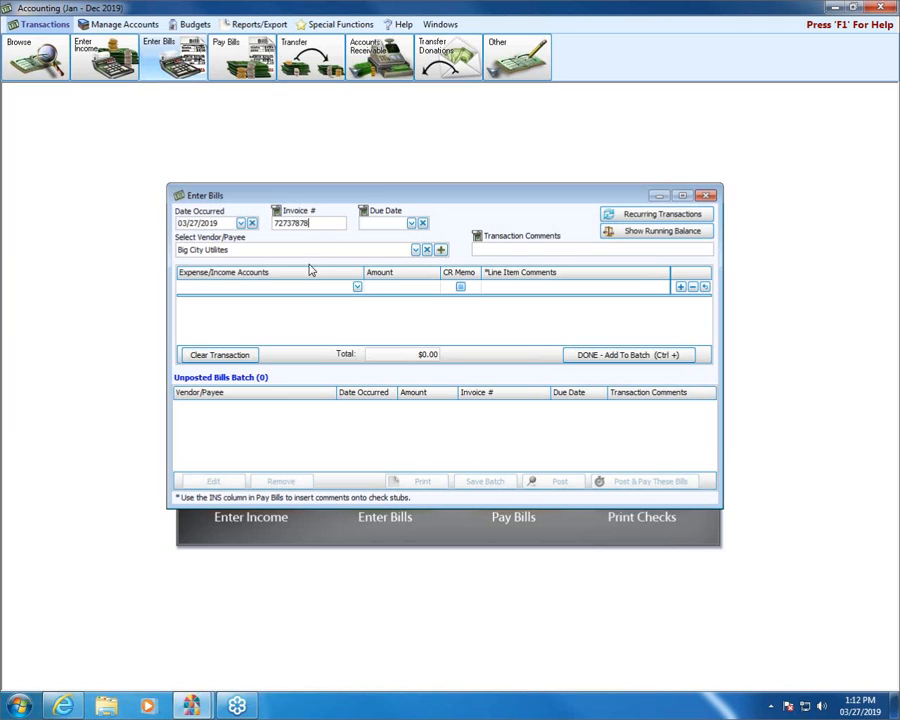
Assign the expense account 5.10.510 - Nursery to the first detail line of the Big City Utilites bill.
click(289, 287)
click(357, 286)
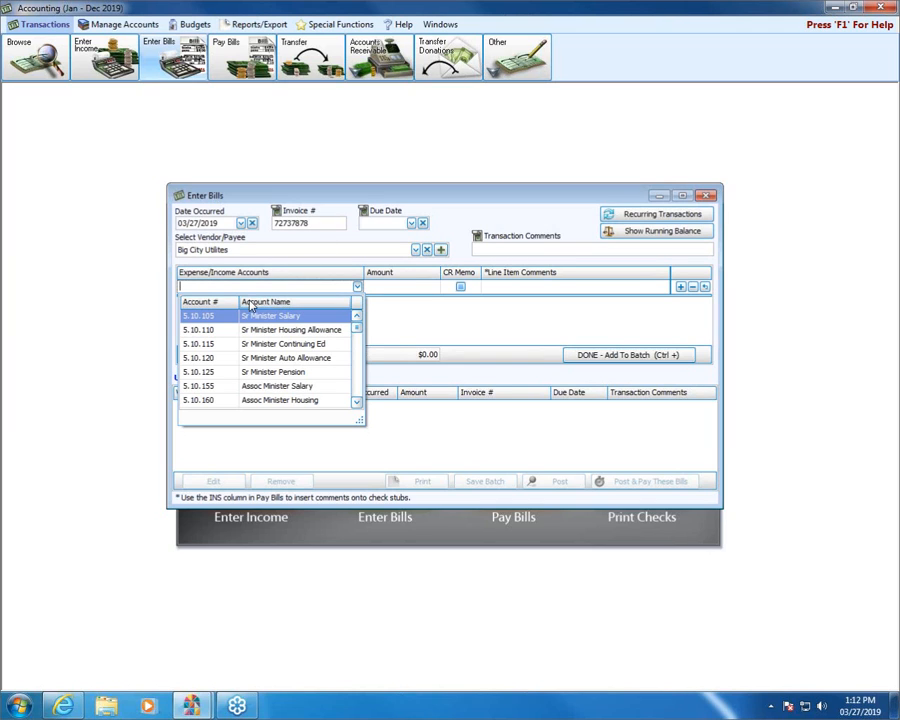
click(356, 401)
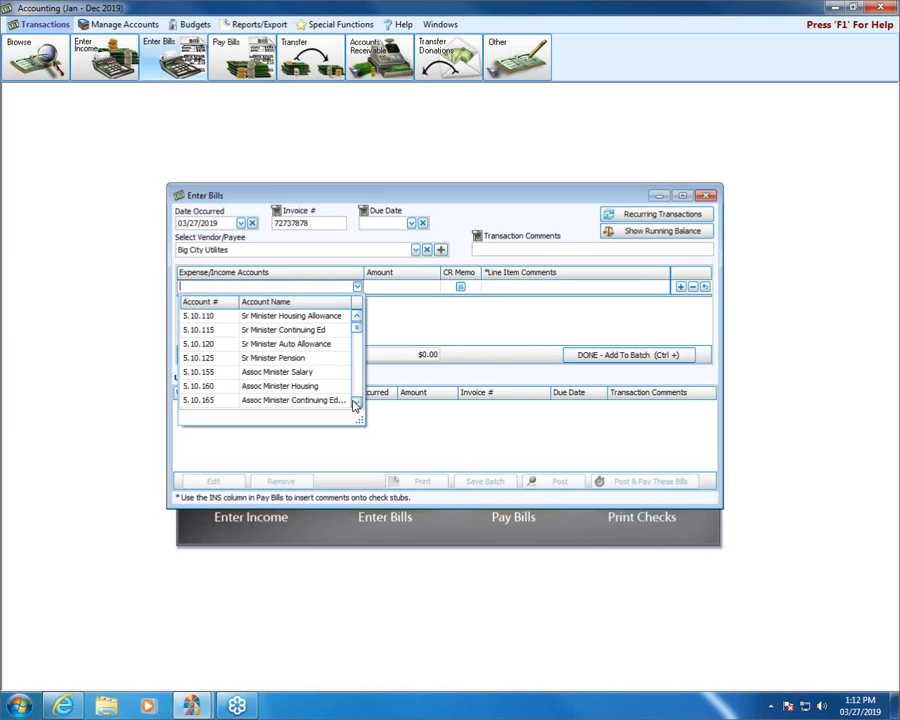
scroll(356, 401, down, 2)
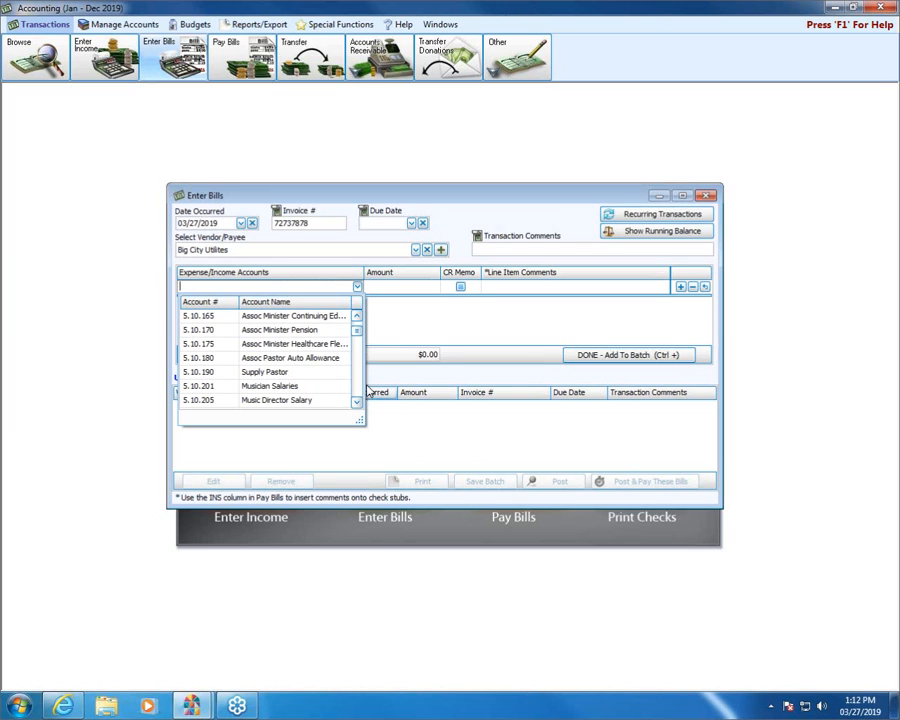
click(345, 372)
click(358, 287)
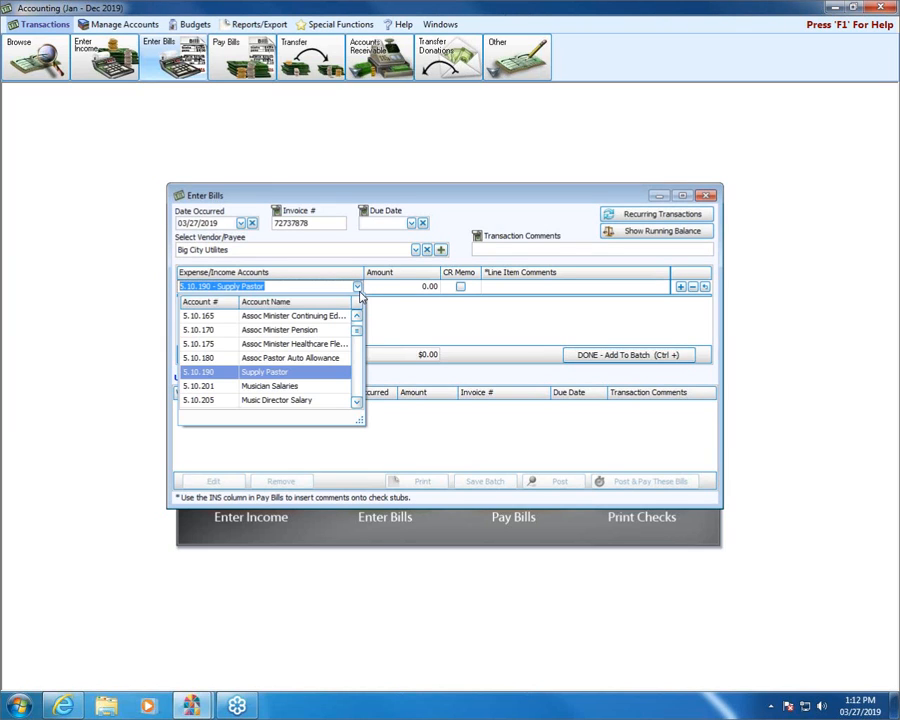
scroll(361, 380, down, 5)
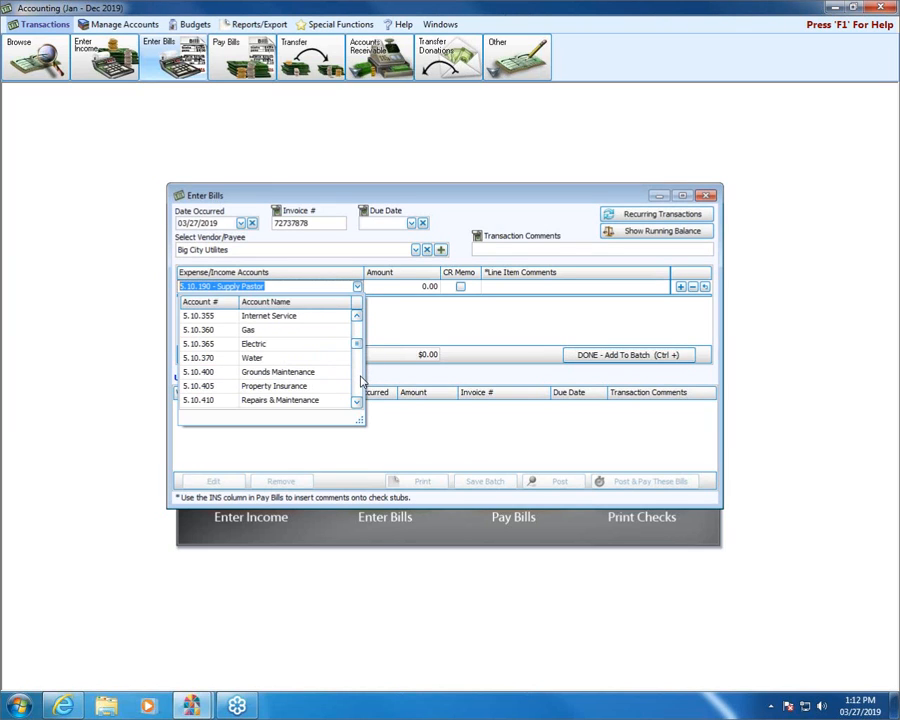
scroll(361, 380, down, 3)
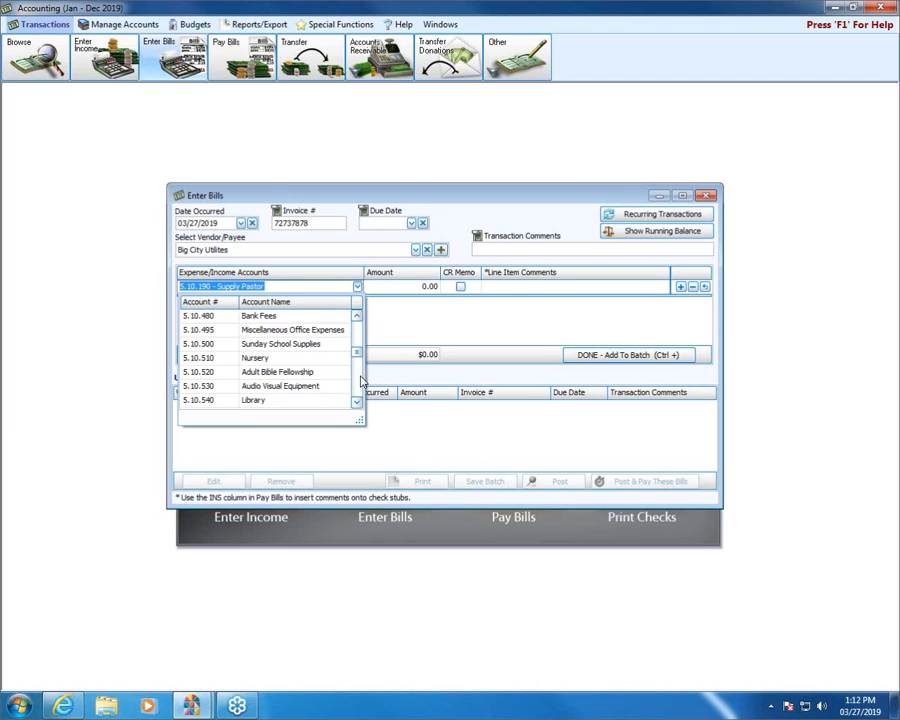
click(281, 361)
Set the Nursery line's amount to 123.45, commit the line and add the bill to the unposted batch.
click(412, 286)
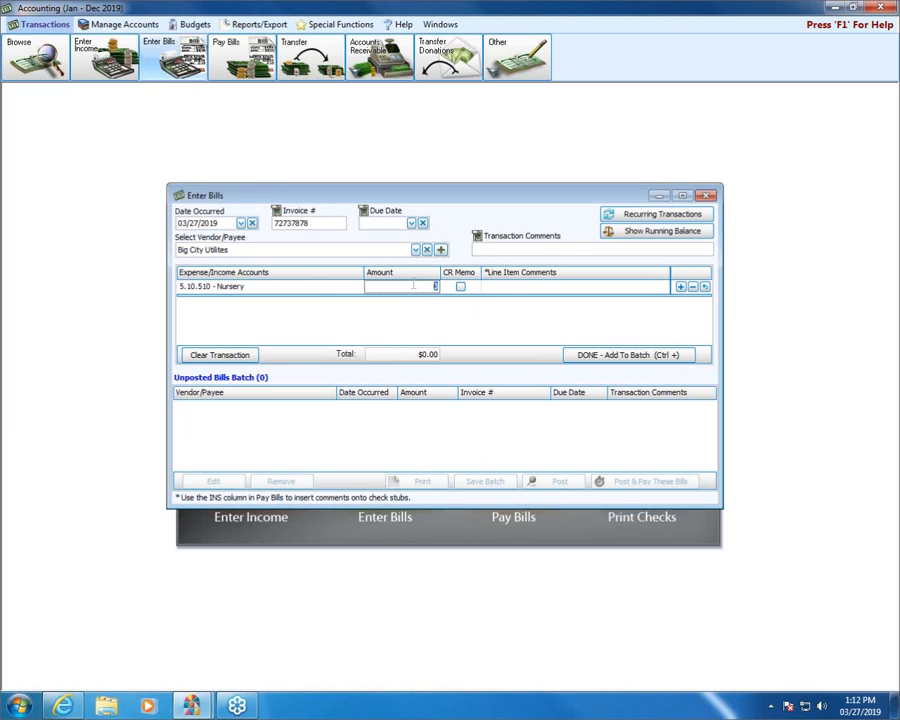
text(123.45)
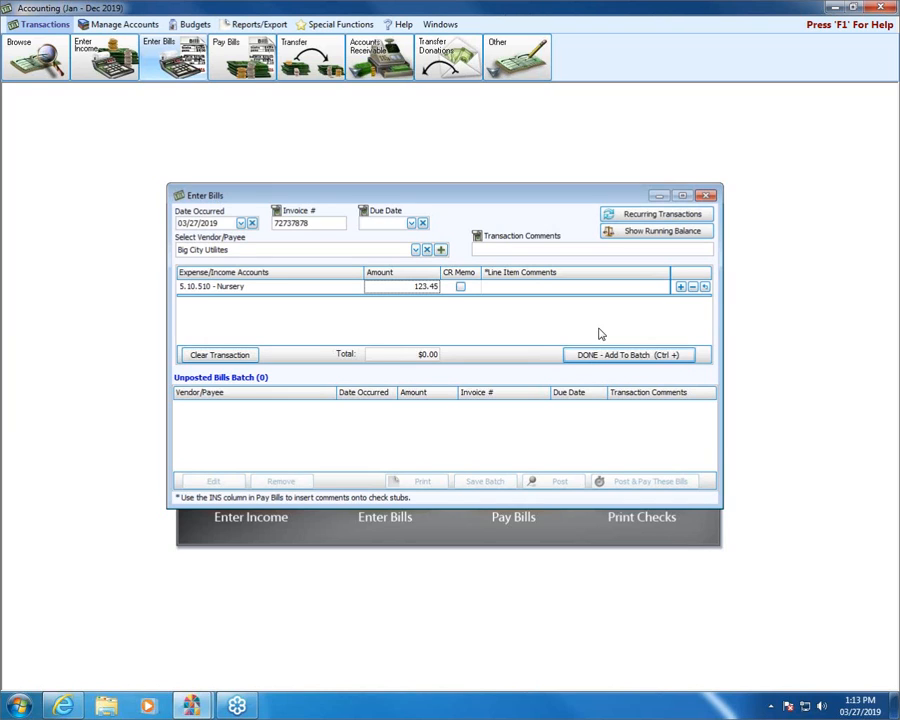
click(680, 287)
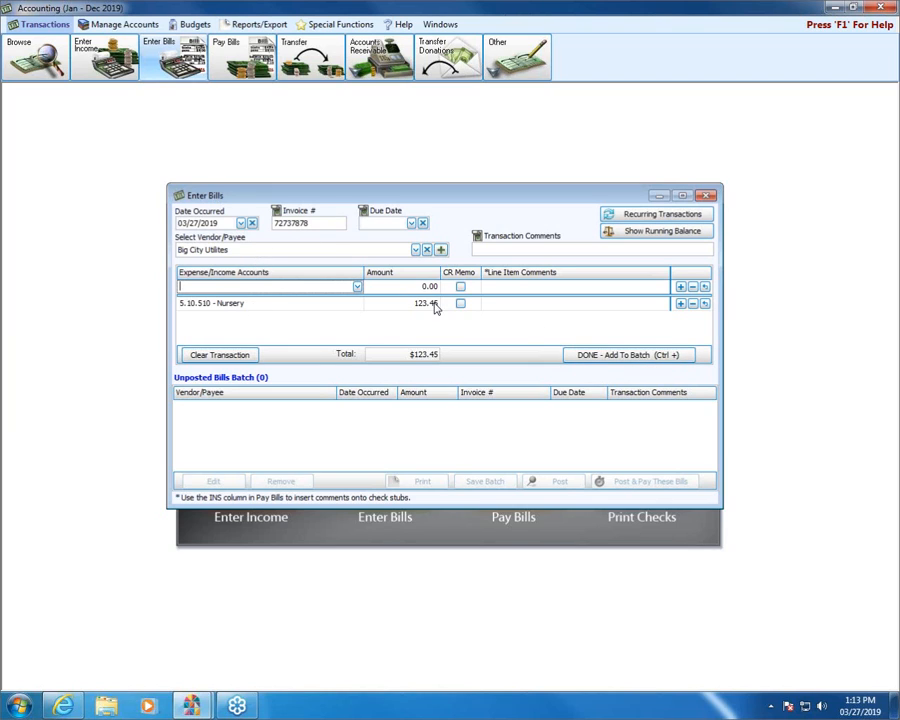
click(612, 355)
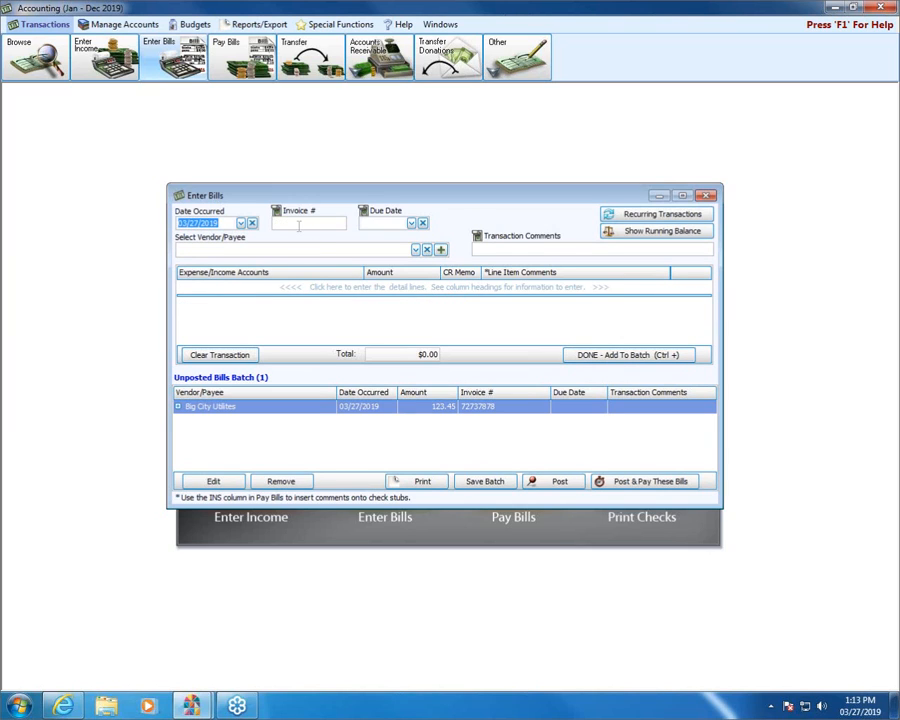
click(298, 229)
click(300, 252)
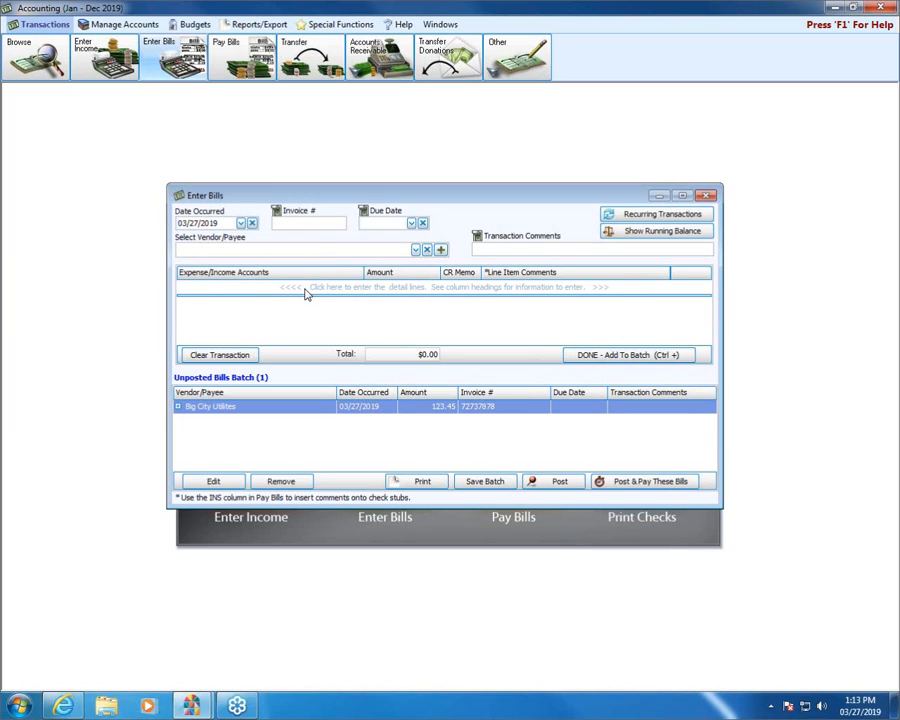